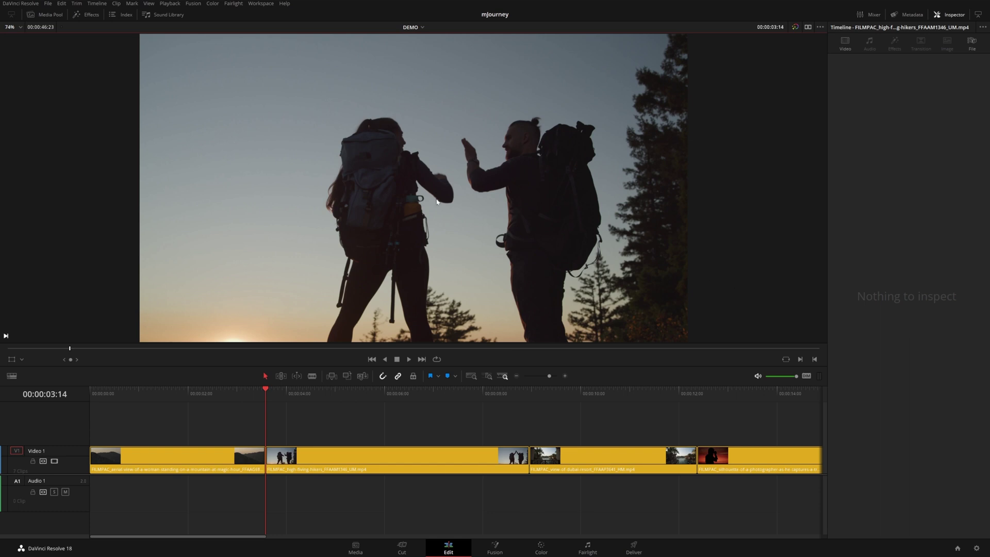
Add mJourney Transition 02 at the cut between the first two clips and play it back
left_click(88, 15)
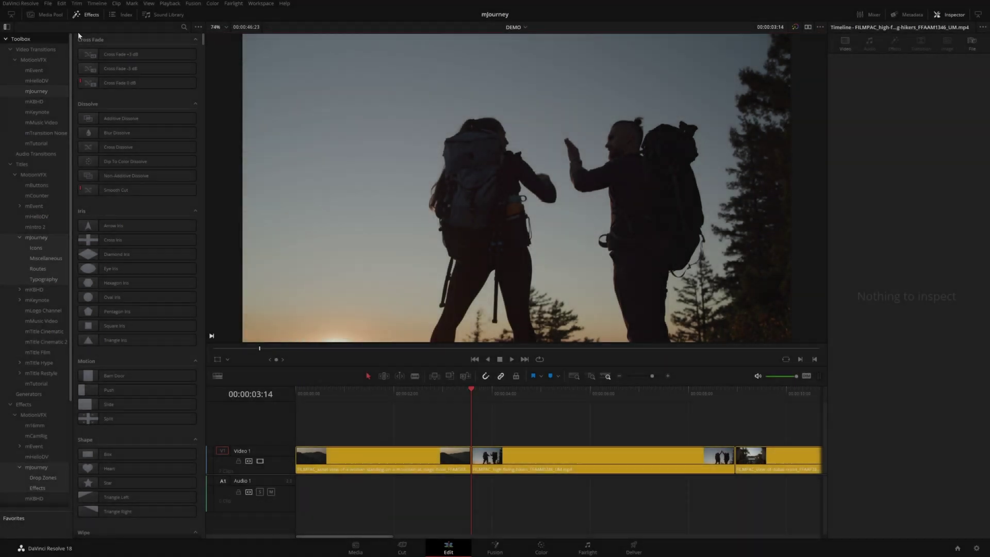
left_click(37, 91)
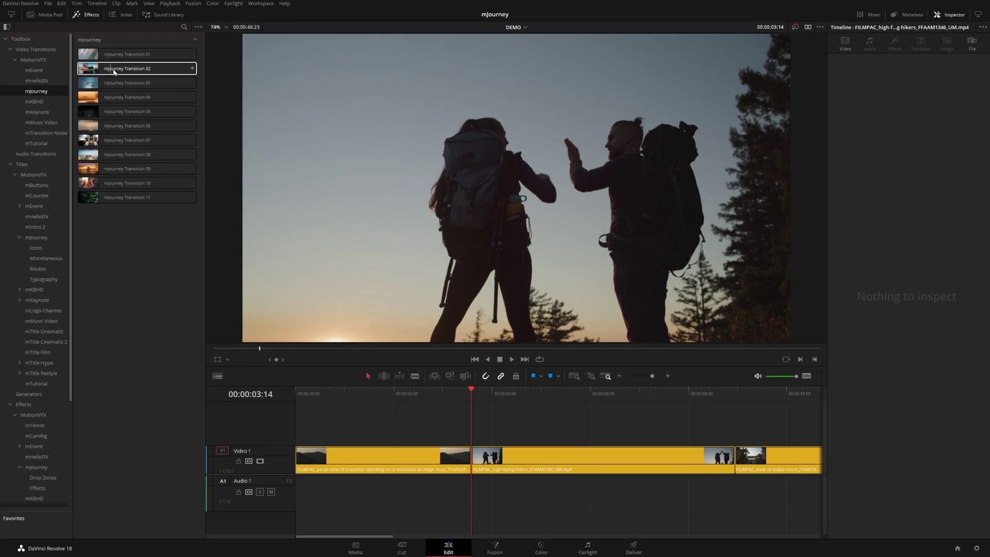
left_click_drag(125, 72, 406, 454)
left_click(411, 395)
key("space")
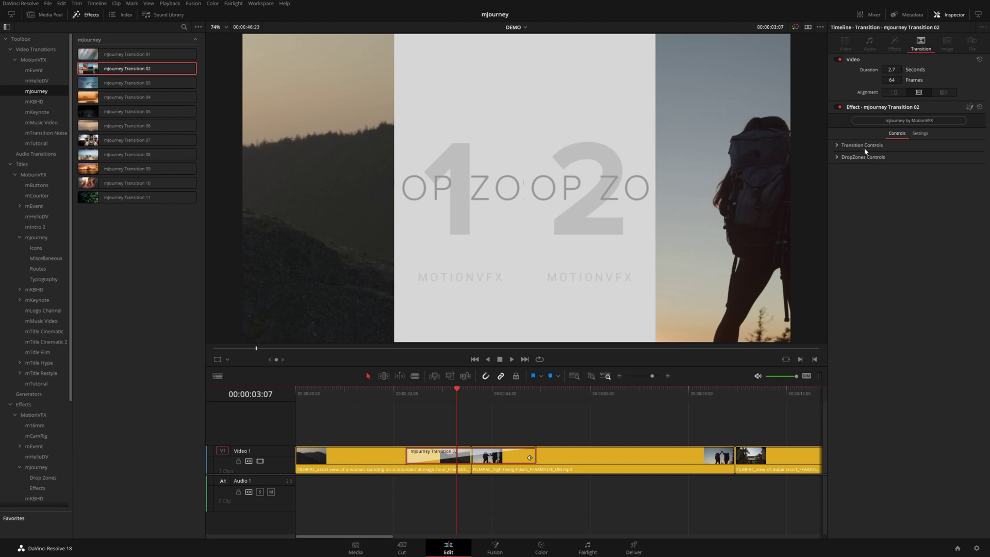
Load a photo from disk into DropZone 1 of the transition
left_click(837, 158)
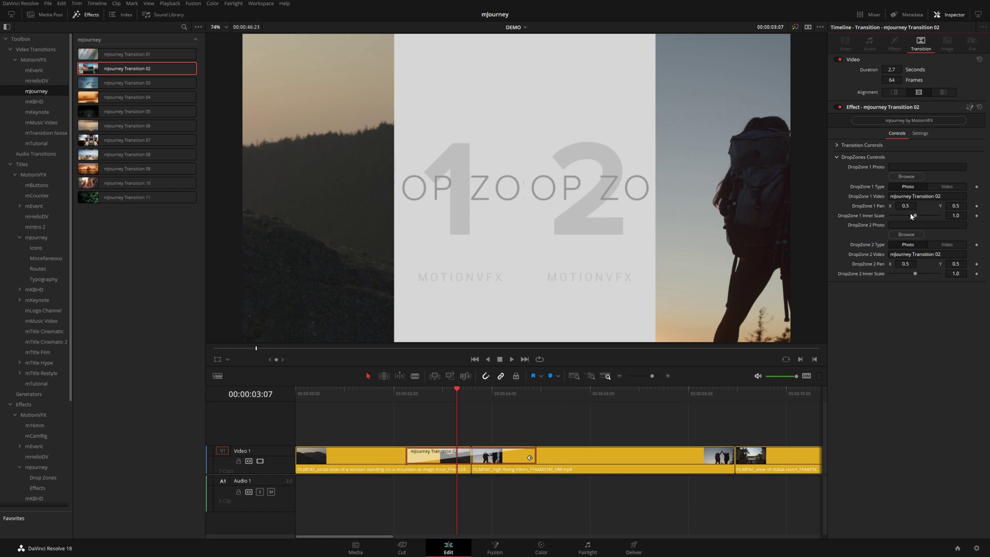
left_click(907, 177)
left_click(382, 395)
double_click(354, 411)
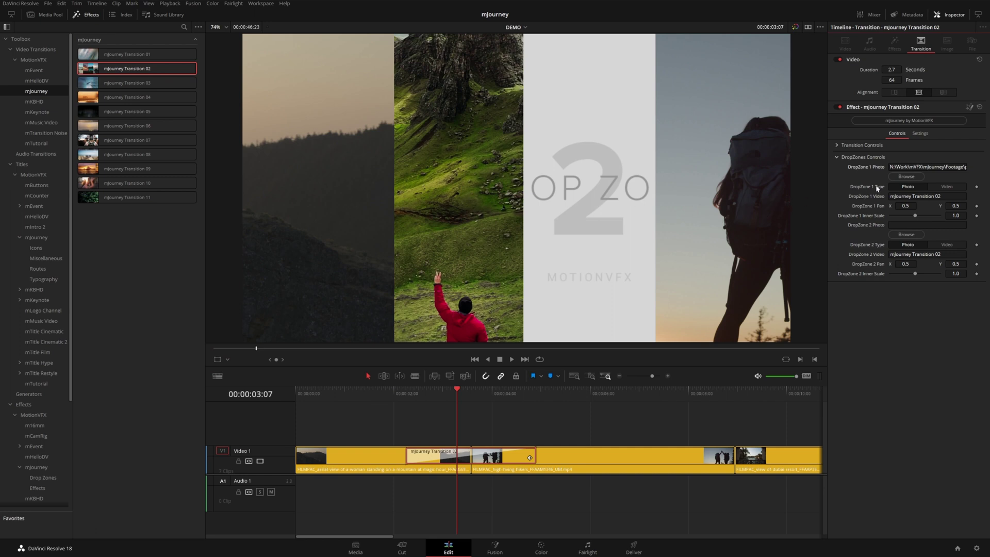
Switch DropZone 1 to Video, fill it with the beach cave clip FFAAF0873_HM.mp4, and set its horizontal pan to 0.464
left_click(948, 187)
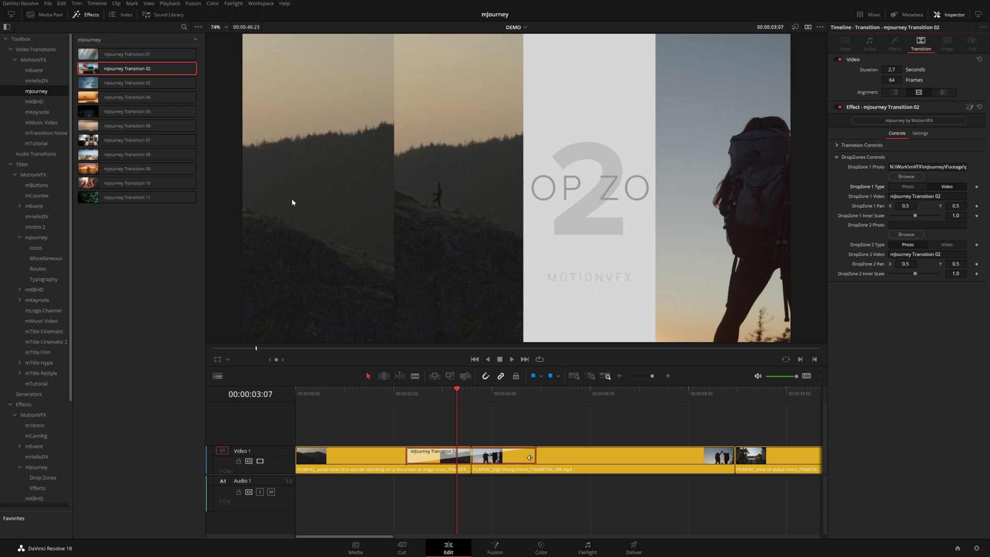
left_click(50, 16)
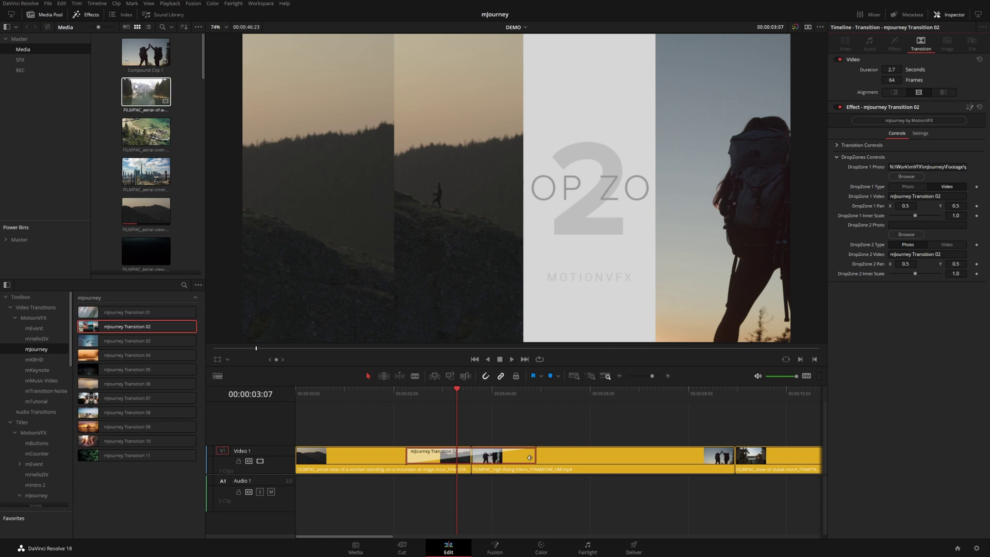
scroll(160, 114, "down", 3)
scroll(158, 103, "down", 3)
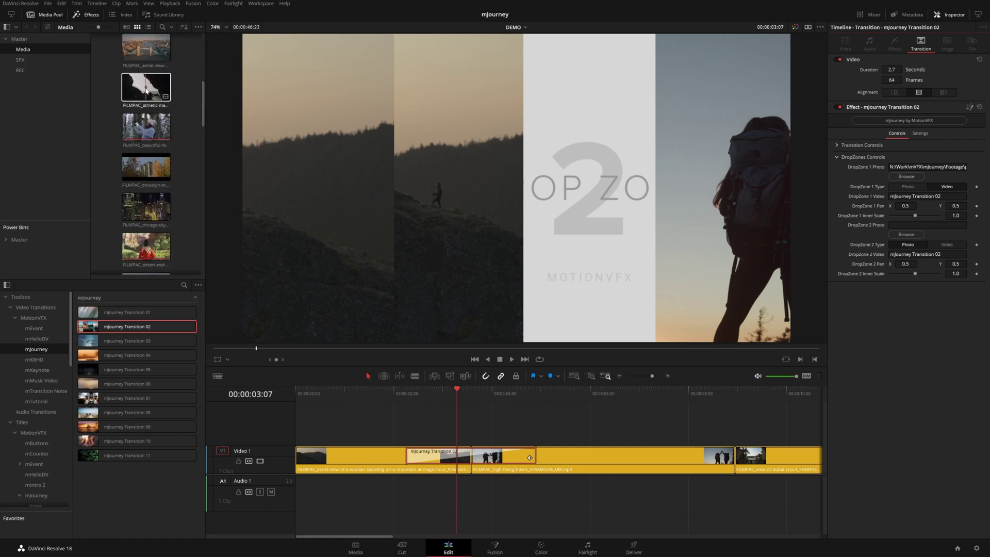
left_click_drag(146, 90, 888, 197)
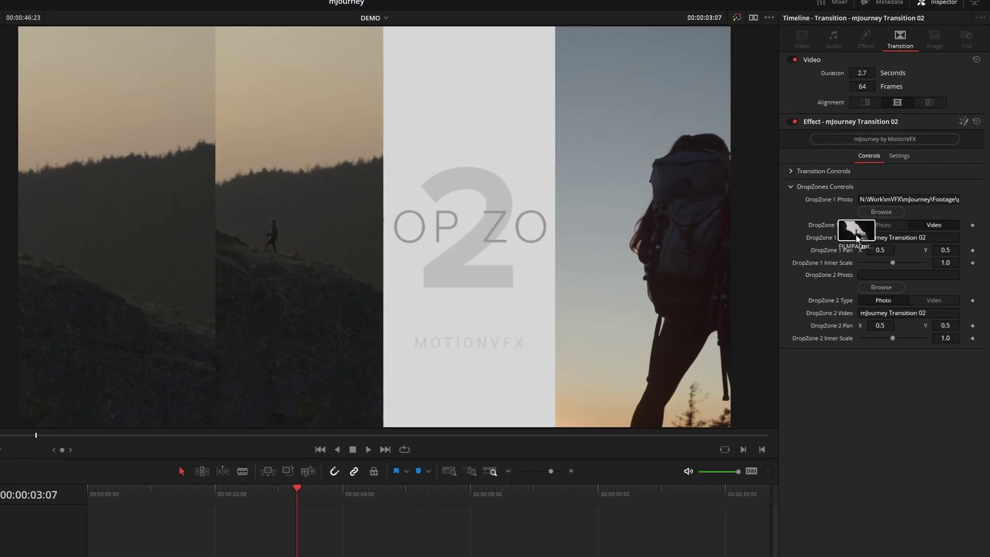
left_click_drag(858, 238, 935, 242)
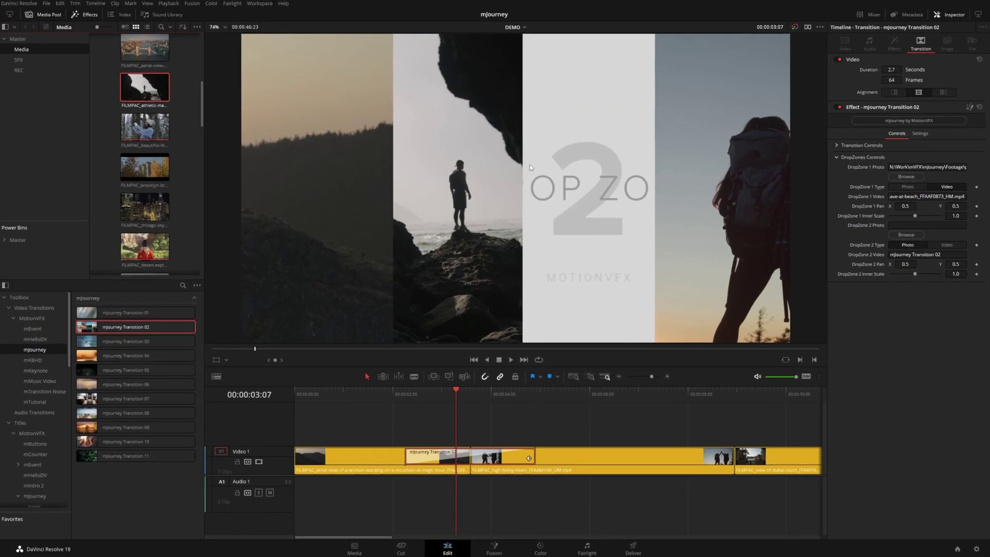
left_click_drag(905, 206, 898, 205)
Assign the drone lakeshore clip FFAAG3273_UM.mp4 to DropZone 2 and set its type to Video
scroll(148, 166, "down", 5)
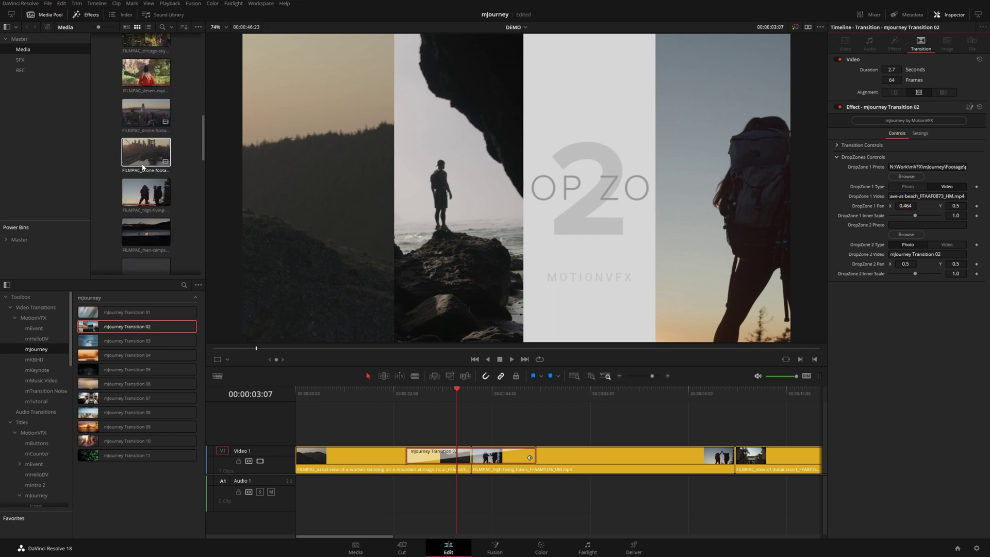
left_click(148, 166)
left_click_drag(148, 165, 913, 263)
left_click(944, 246)
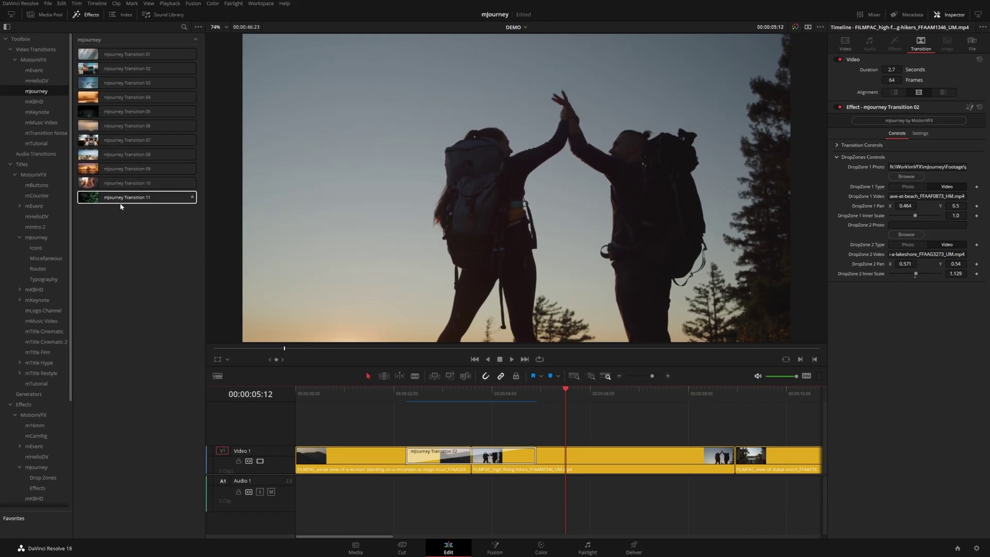
Add mJourney Transition 11 at the cut between the hikers clip and the Dubai resort clip
left_click_drag(120, 206, 735, 454)
left_click(703, 394)
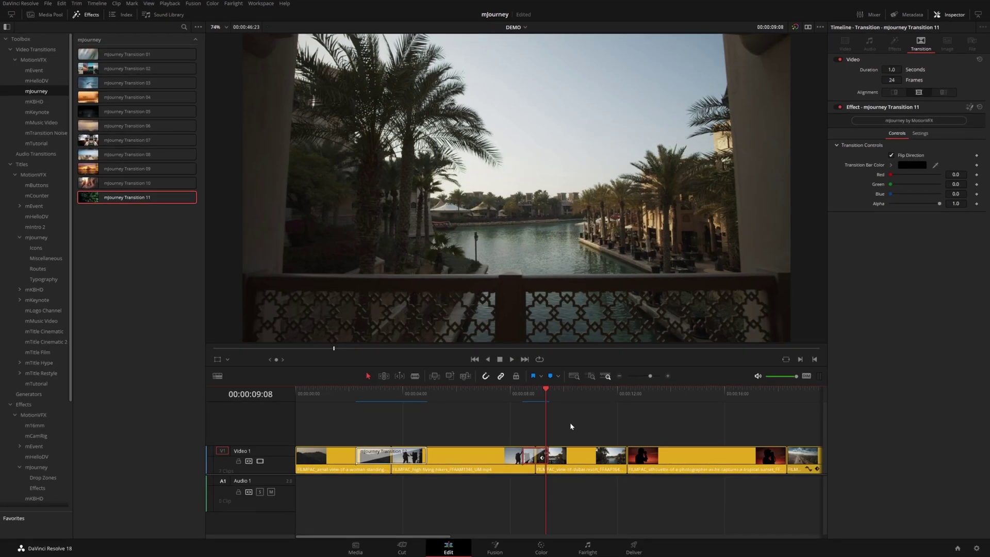
Place the mJourney Icon Sun Cloud title on a new video track above the Dubai resort clip and preview it
left_click(34, 238)
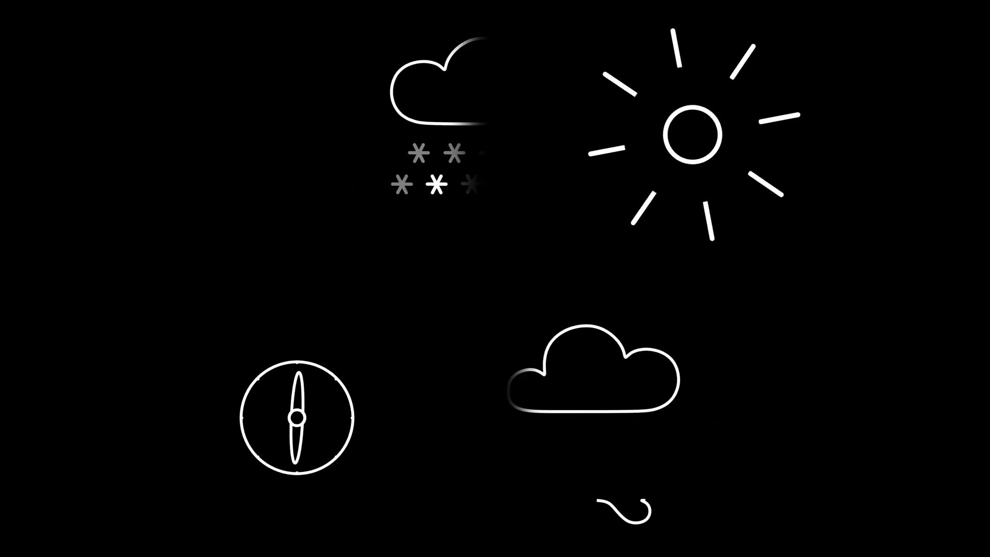
mouse_move(93, 240)
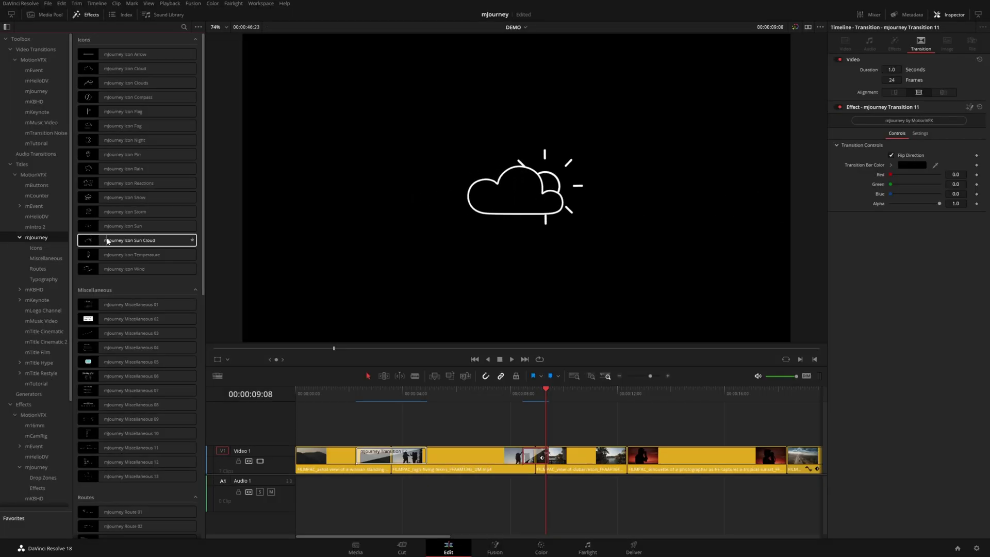
left_click_drag(102, 241, 551, 437)
left_click(563, 402)
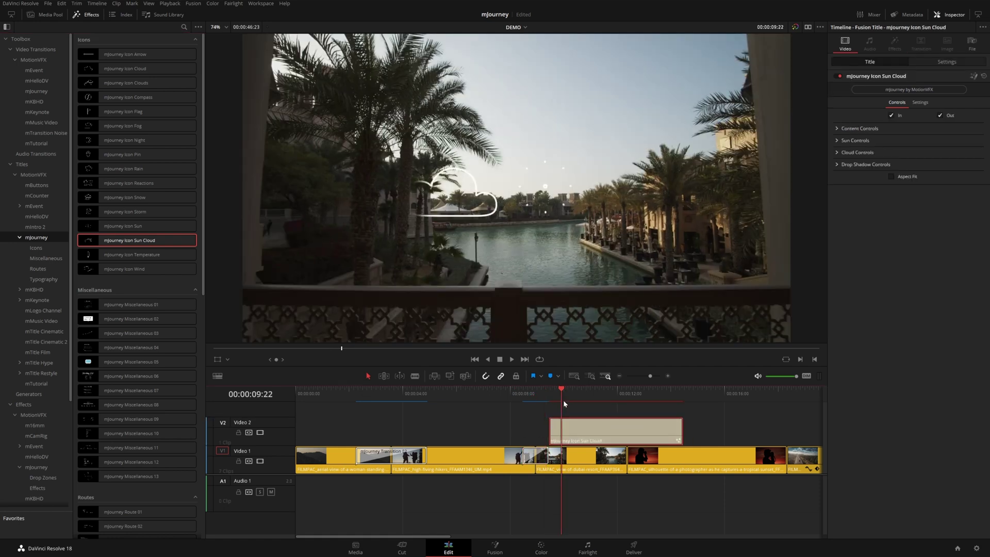
scroll(482, 432, "right", 5)
key("space")
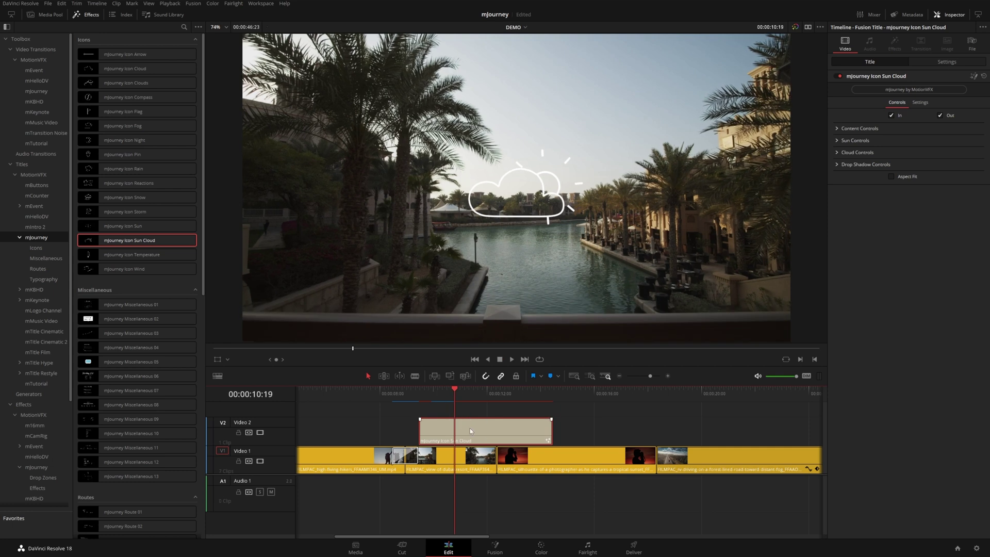
Move the sun cloud icon into the sky by setting its content position to X 0.626, Y 0.767
left_click(860, 129)
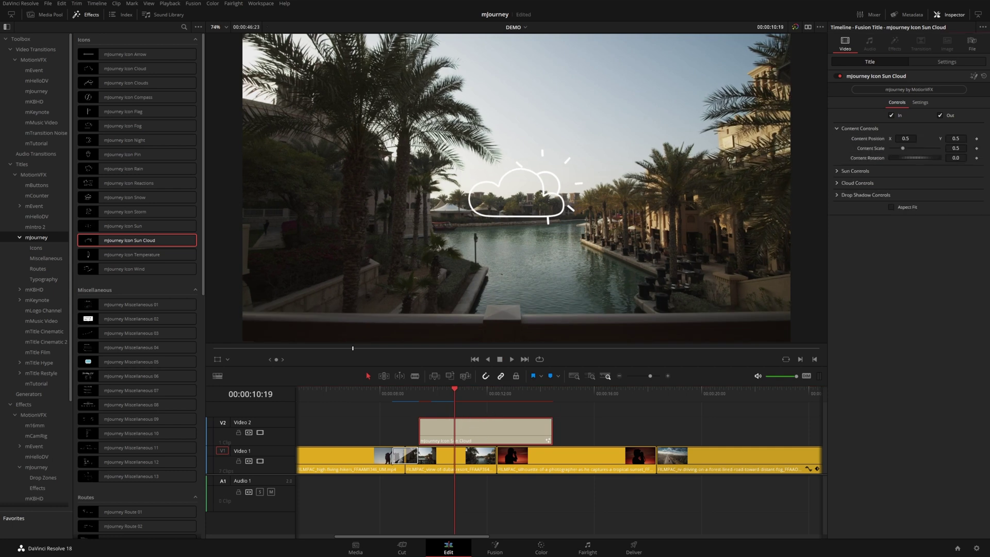
left_click_drag(905, 138, 978, 138)
left_click_drag(905, 138, 900, 138)
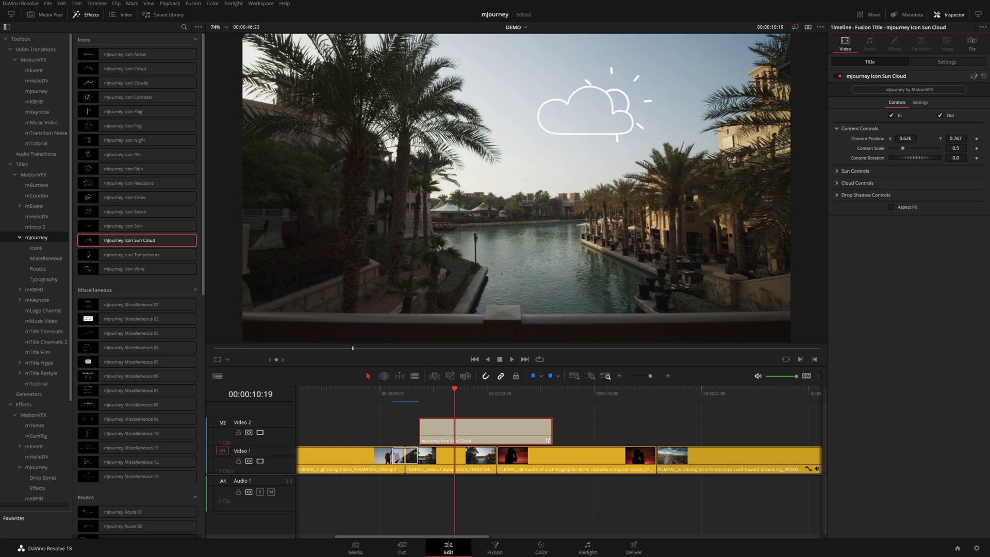
Test Sun Fill on the icon and leave it off, and enable Cloud Fill
left_click(858, 183)
left_click(859, 171)
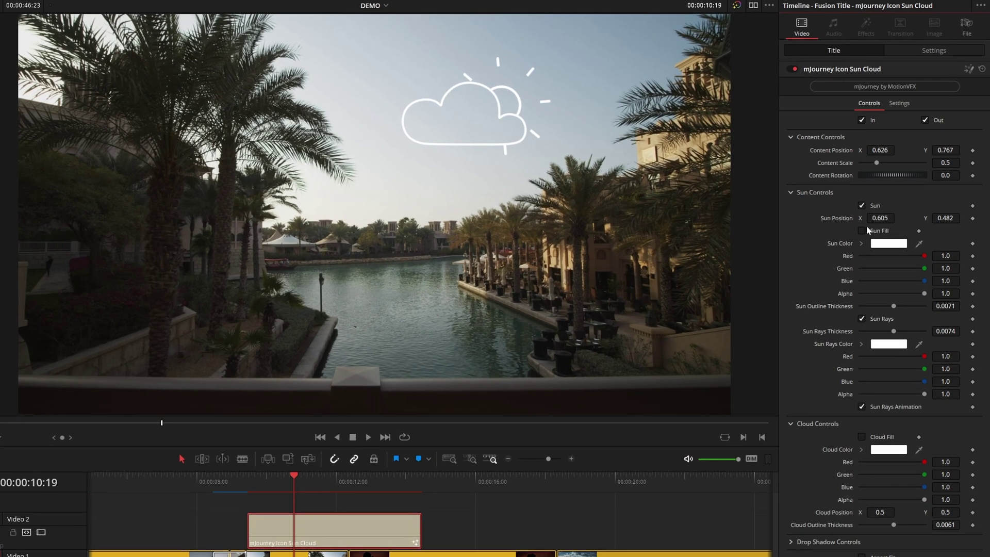
left_click(864, 229)
left_click(864, 228)
left_click(864, 229)
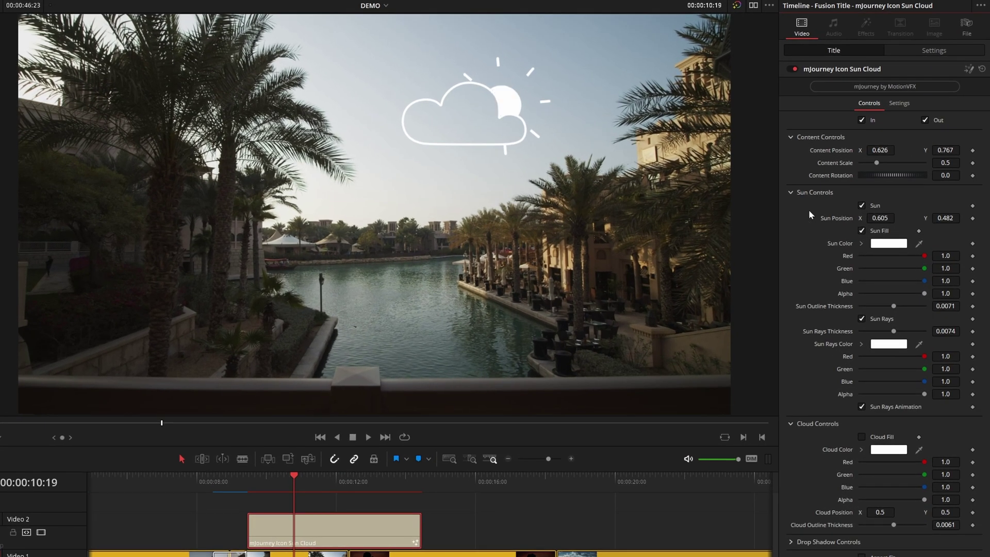
left_click(863, 231)
left_click(862, 437)
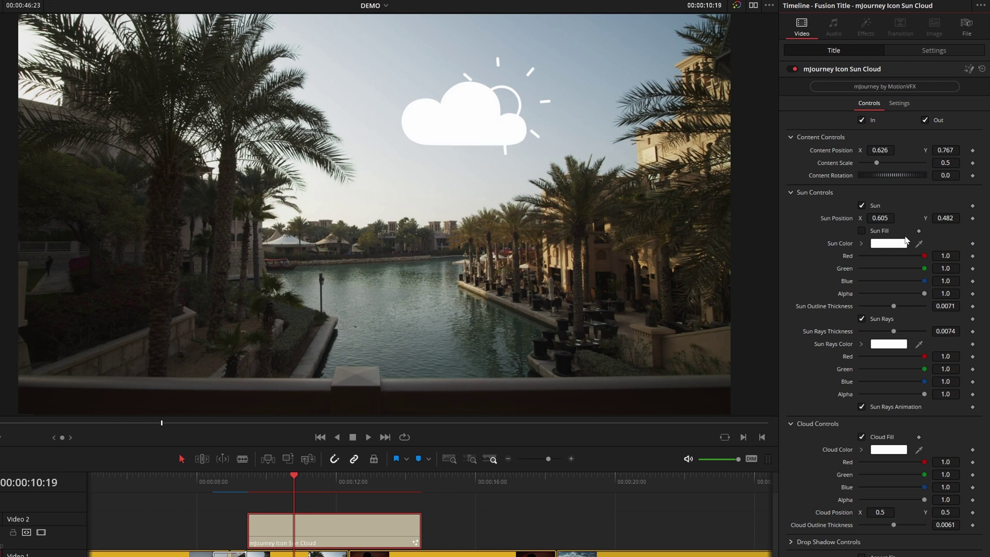
Move the sun to the other side of the cloud at position X 0.407, Y 0.564
left_click_drag(881, 218, 767, 218)
mouse_move(946, 218)
left_mouse_down()
mouse_move(965, 218)
mouse_move(956, 218)
left_mouse_up()
left_click_drag(880, 218, 887, 218)
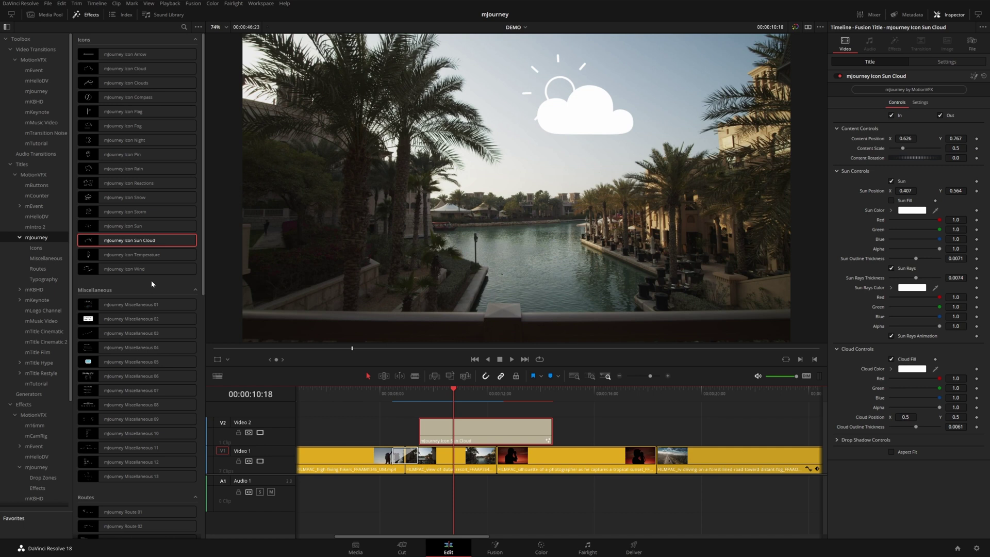
Add the mJourney Miscellaneous 01 calendar title on Video 2 directly after the Sun Cloud title, preview it and select it
scroll(169, 258, "down", 4)
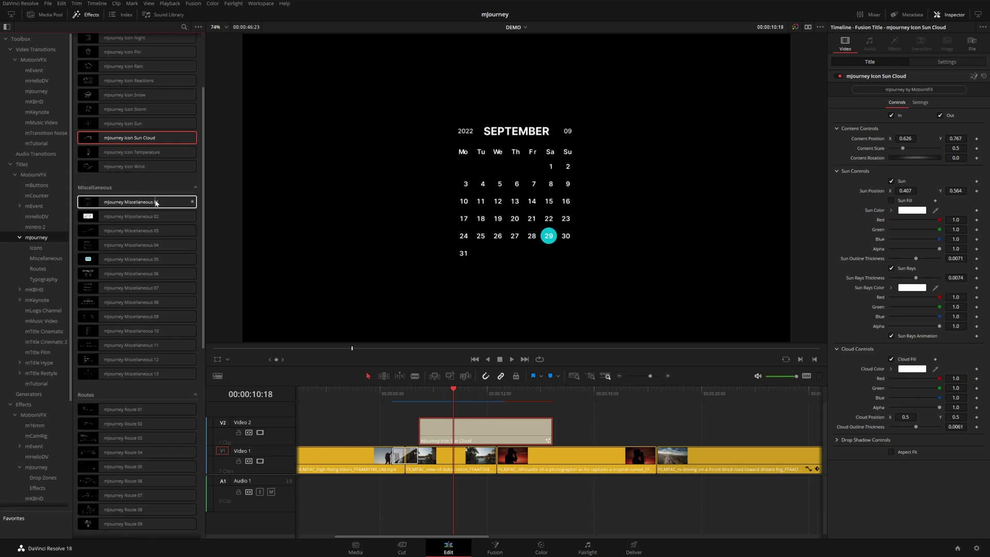
left_click_drag(120, 204, 555, 430)
left_click(562, 394)
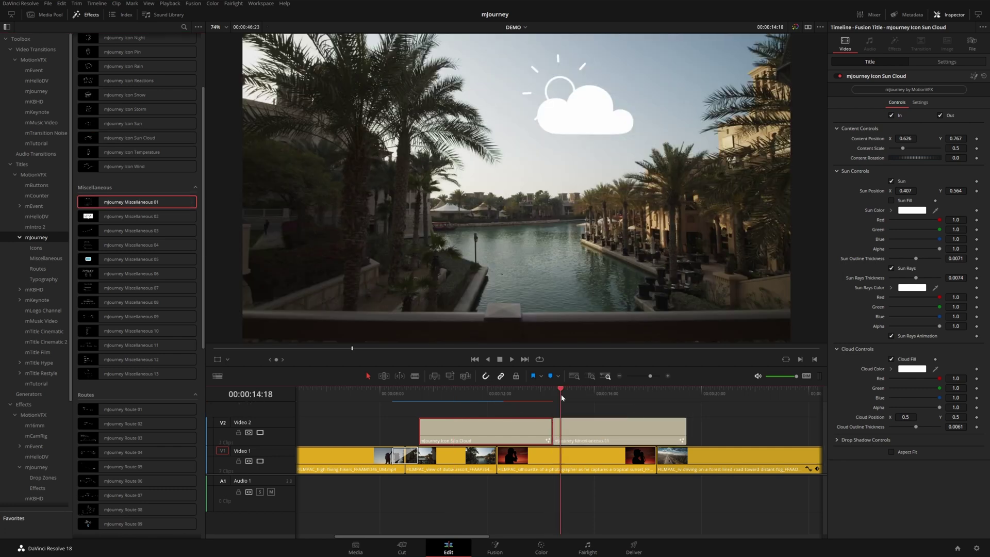
key("space")
left_click(583, 426)
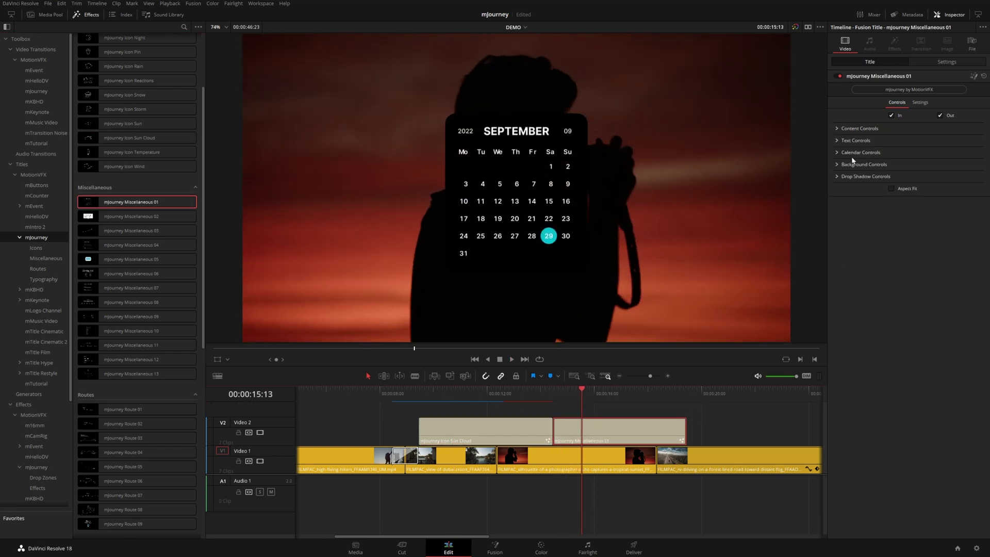
Set the calendar's content position X to 0.158 and lower its background opacity to 0.346
left_click(837, 128)
left_click_drag(905, 138, 857, 138)
left_click(842, 194)
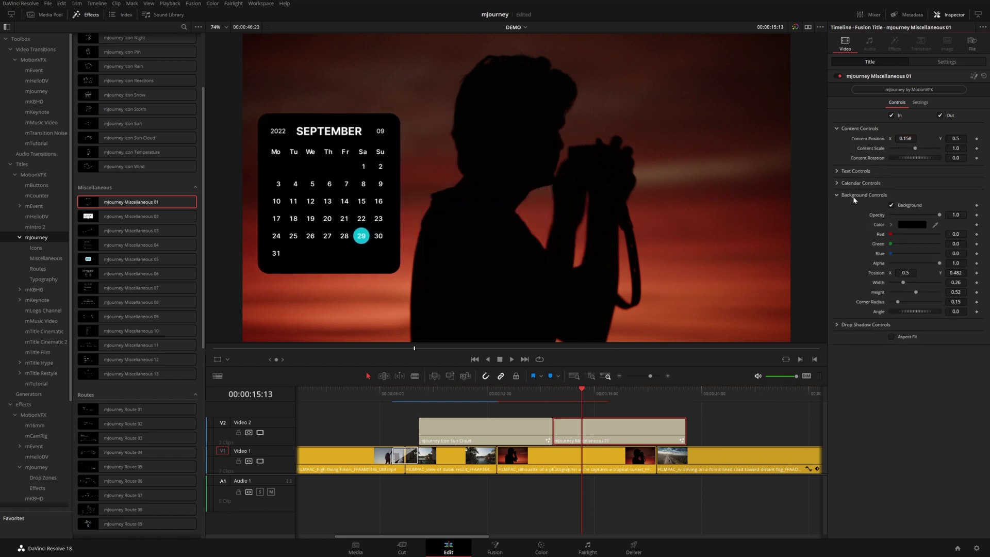
left_click(892, 205)
left_click(891, 205)
left_click(891, 205)
left_click_drag(939, 215, 906, 215)
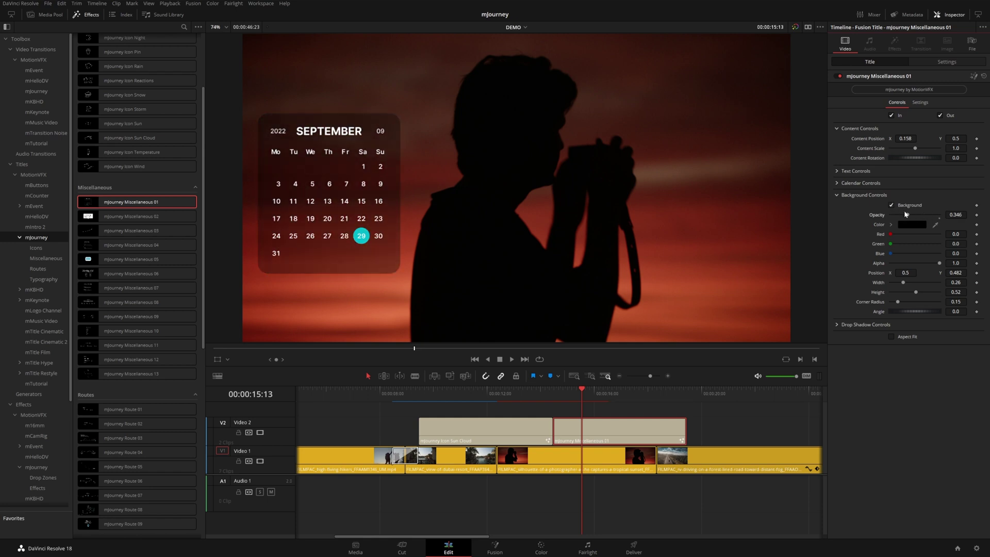
Change the calendar's month text to JANUARY, the year to 2023 and the month number to 01
left_click(837, 171)
double_click(849, 191)
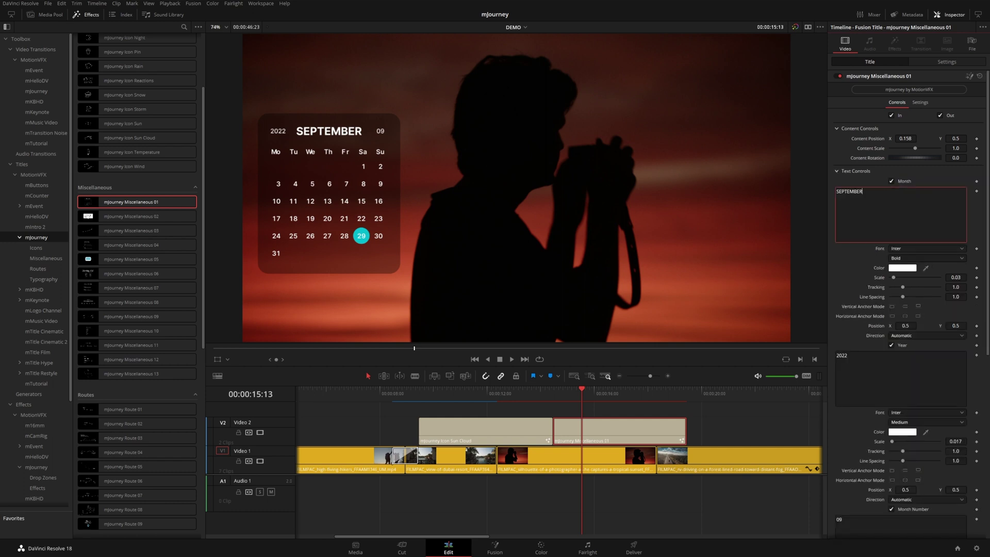
key("BackSpace")
type("JANUARY")
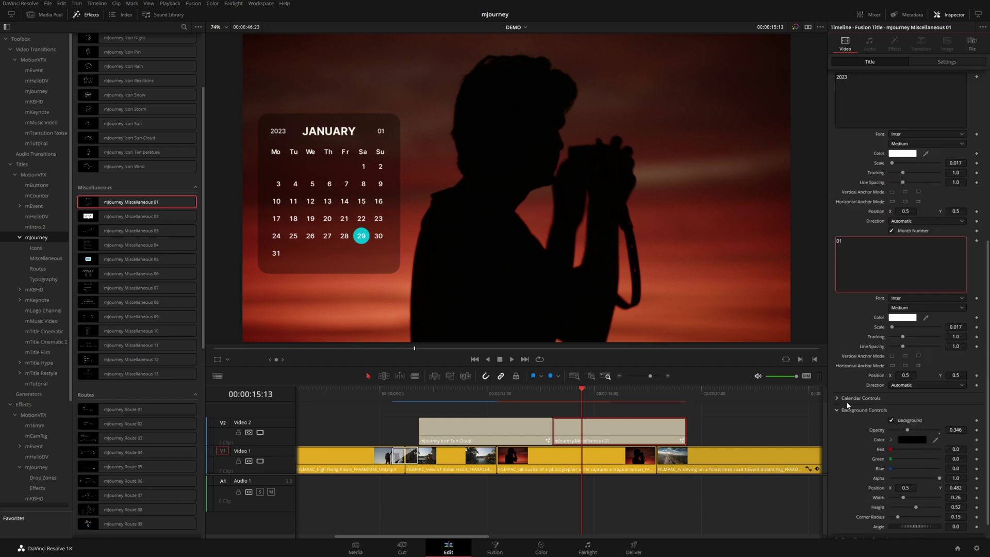
Move the calendar's day highlight onto the 13th by setting its position to X 0.498, Y 0.455
scroll(845, 395, "down", 1)
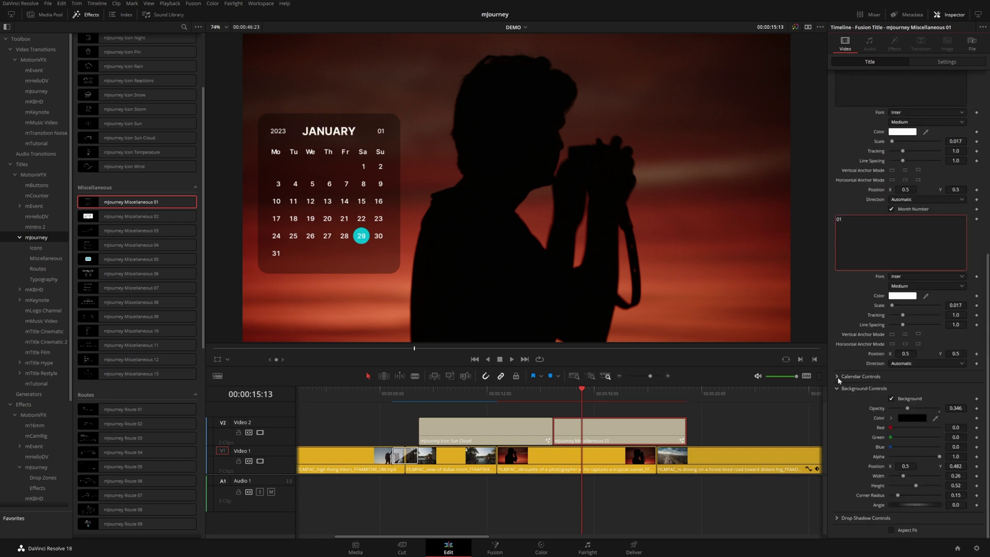
left_click(839, 377)
scroll(838, 379, "down", 7)
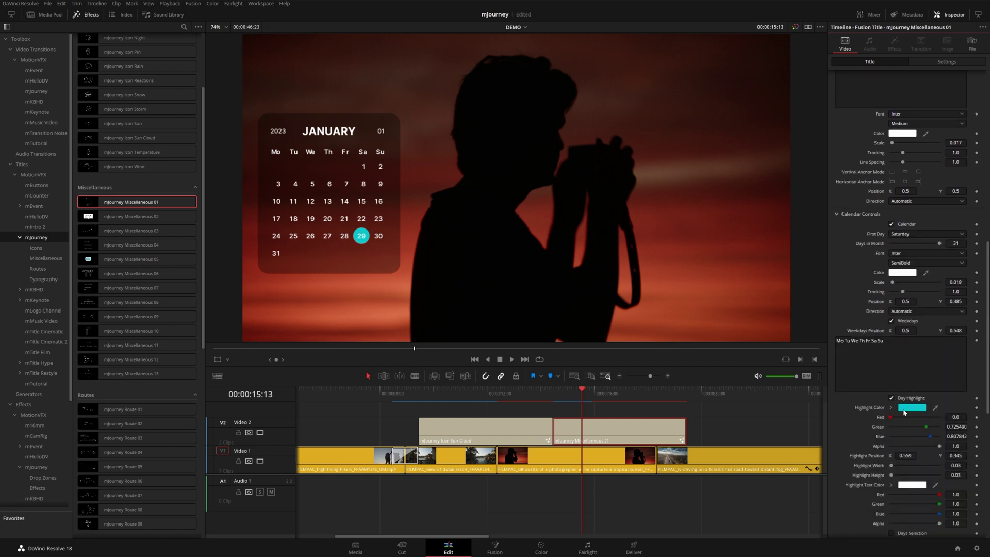
left_click_drag(906, 456, 876, 455)
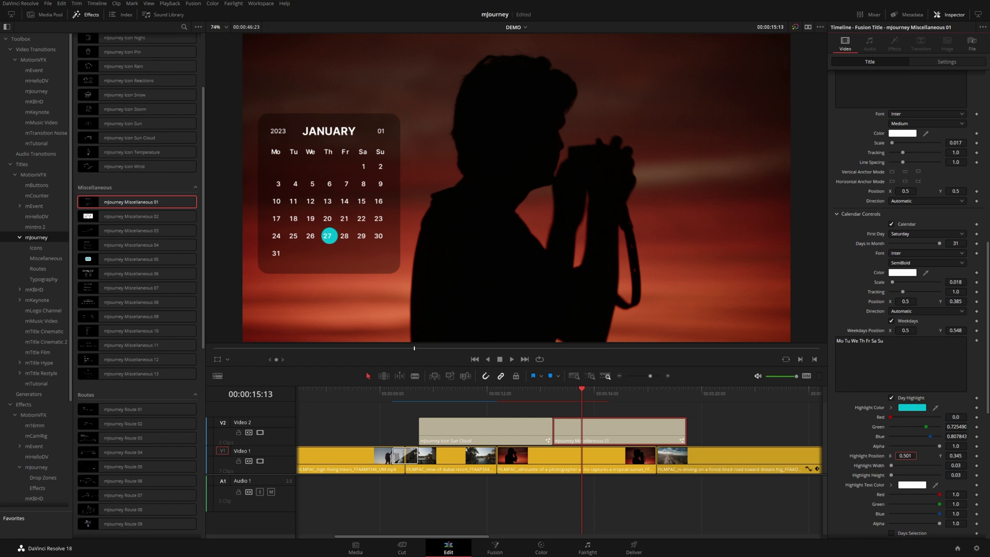
left_click_drag(955, 456, 981, 455)
Enable Days Selection on the calendar and set its selection range from 0.6 to 0.745, circling days 18 to 22
scroll(933, 416, "down", 9)
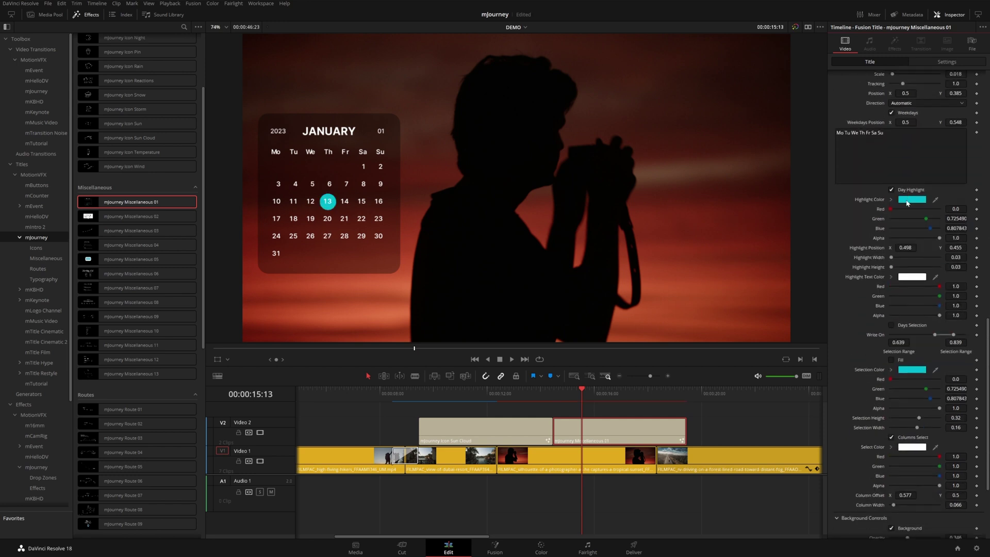
left_click(892, 326)
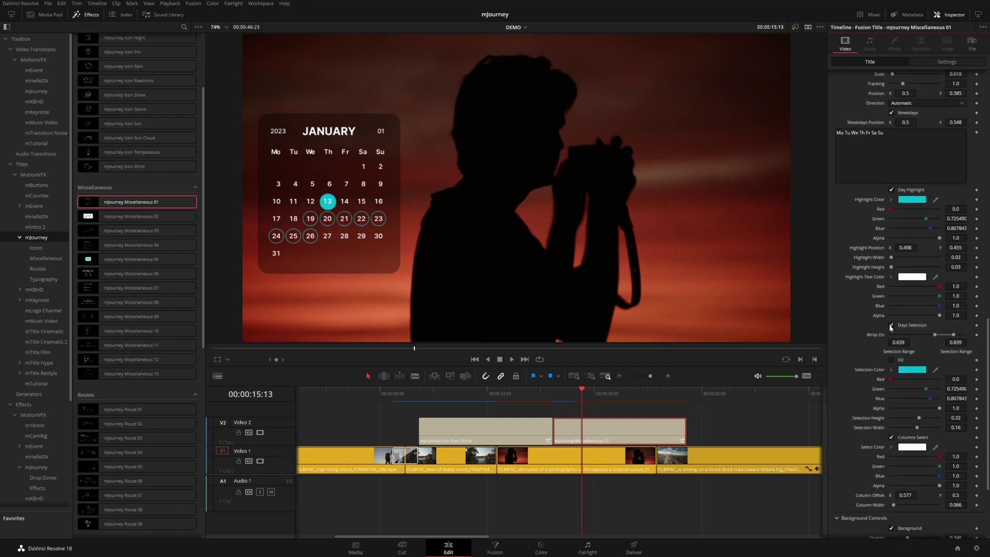
left_click_drag(944, 335, 942, 339)
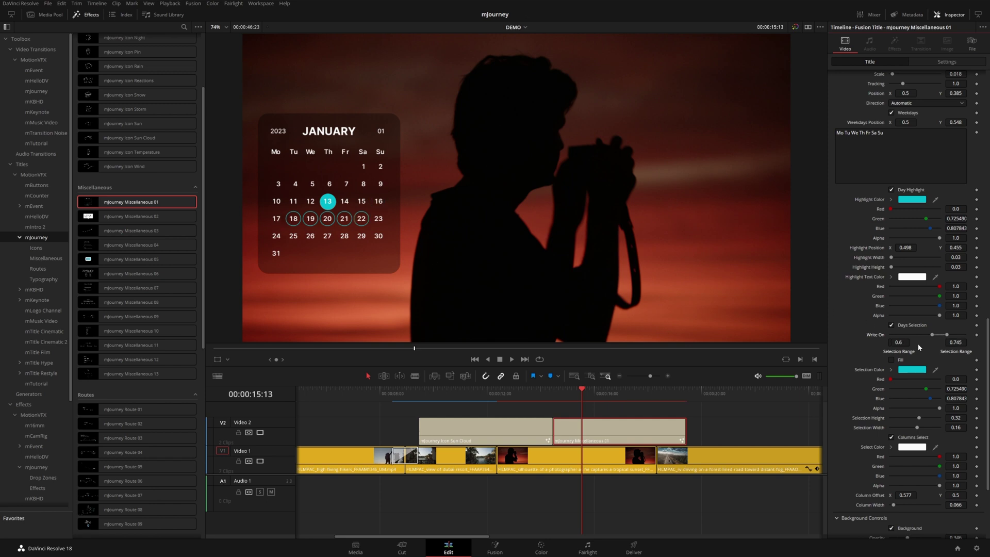
Place the mJourney Miscellaneous 06 packing list title on Video 2 above the road clip and scrub through it
scroll(675, 425, "right", 3)
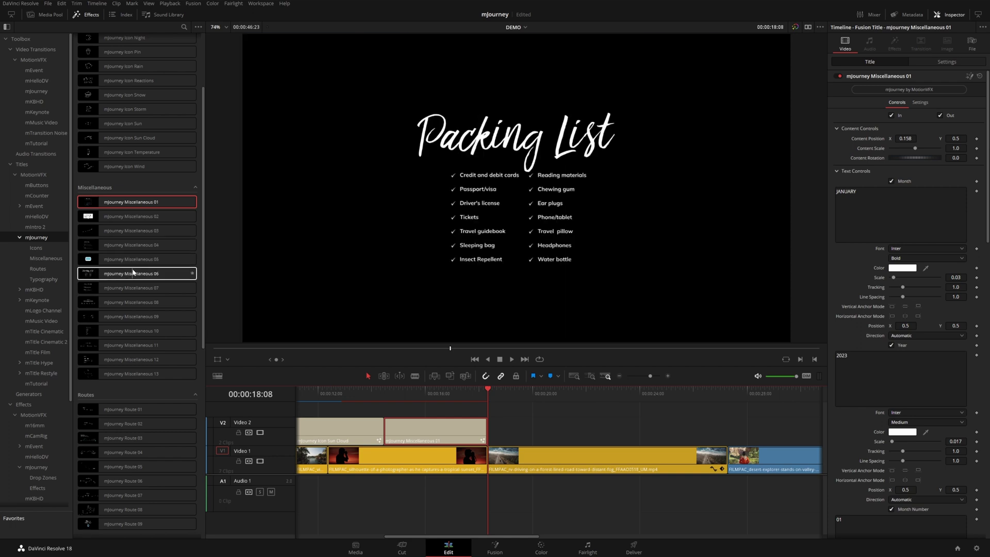
left_click_drag(135, 273, 494, 429)
left_click_drag(522, 397, 548, 397)
Erase the end of the last entry, Insect Repellent, in the packing list's first column
left_click(838, 152)
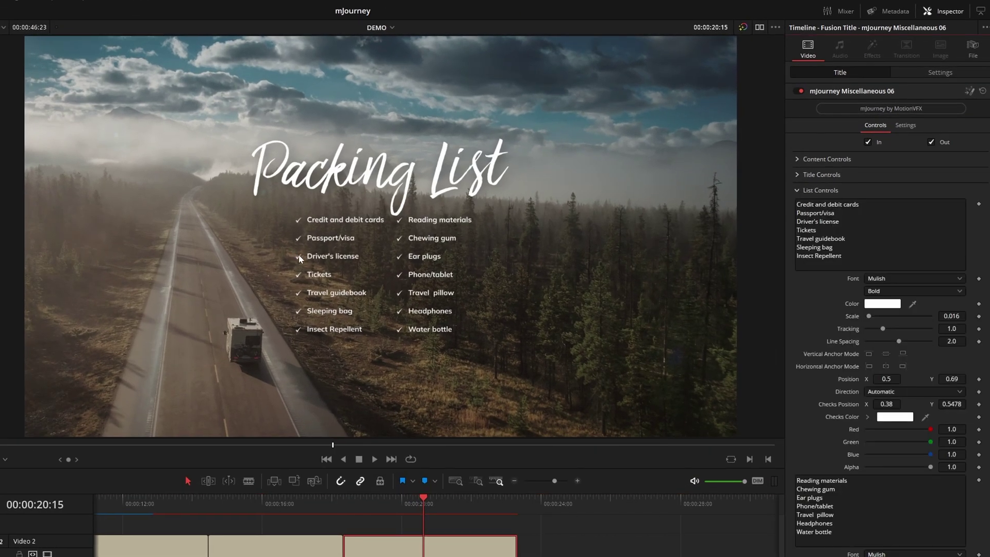
left_click(843, 256)
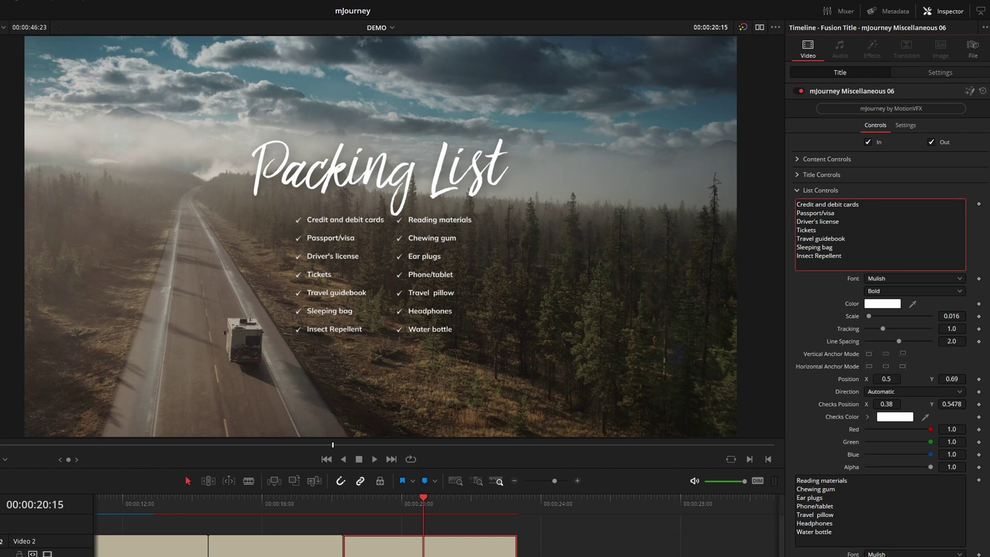
key("BackSpace")
key("BackSpace")
key("BackSpace")
key("BackSpace")
key("BackSpace")
key("BackSpace")
key("BackSpace")
key("BackSpace")
key("BackSpace")
key("BackSpace")
key("BackSpace")
key("BackSpace")
key("BackSpace")
key("BackSpace")
key("BackSpace")
key("BackSpace")
key("BackSpace")
key("BackSpace")
key("BackSpace")
key("BackSpace")
key("BackSpace")
key("BackSpace")
key("BackSpace")
key("BackSpace")
key("BackSpace")
key("BackSpace")
key("BackSpace")
key("BackSpace")
key("BackSpace")
key("BackSpace")
key("BackSpace")
key("BackSpace")
key("BackSpace")
key("BackSpace")
key("BackSpace")
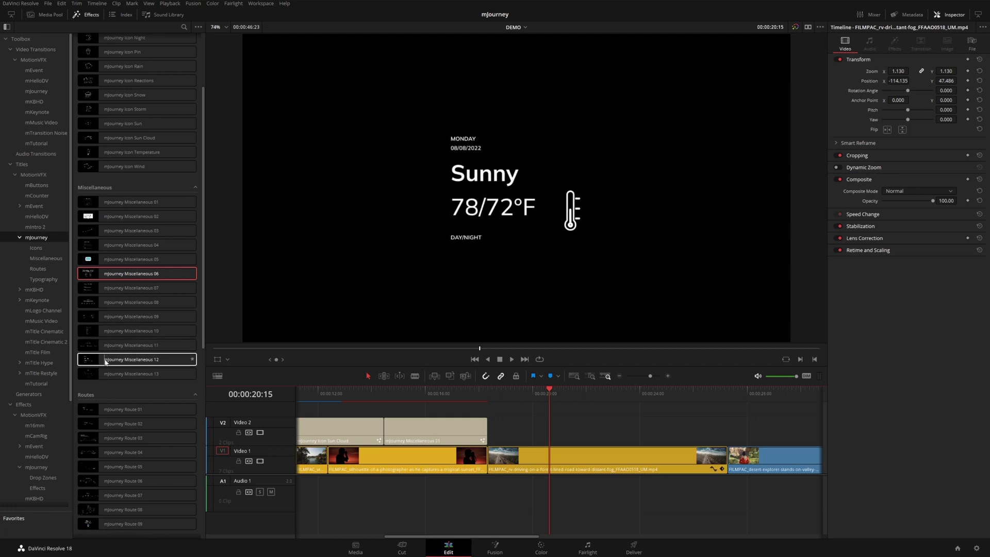
Try the mJourney Miscellaneous 12 weather title above the road clip with temperature 0.441 and thermometer scale 0.42, and delete it
left_click_drag(118, 361, 553, 431)
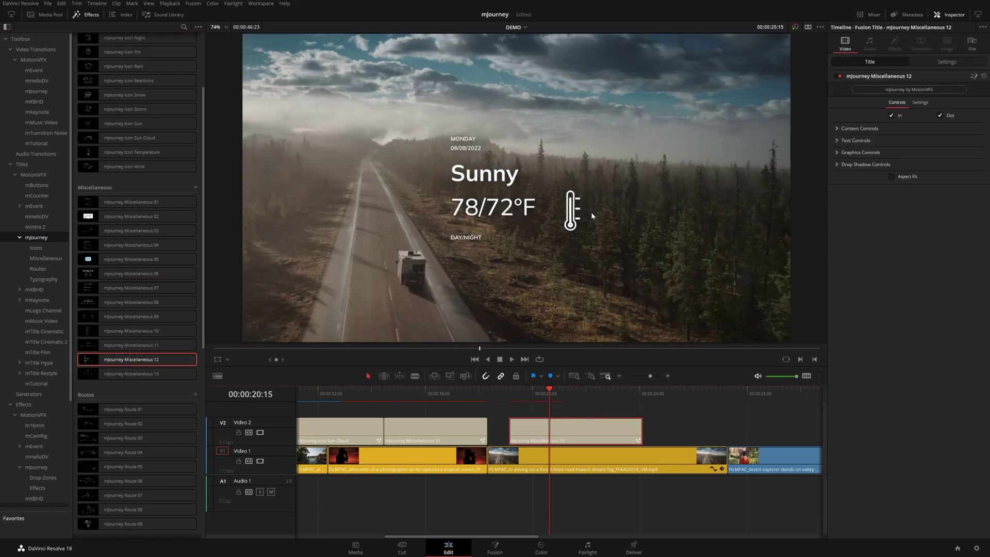
left_click(836, 153)
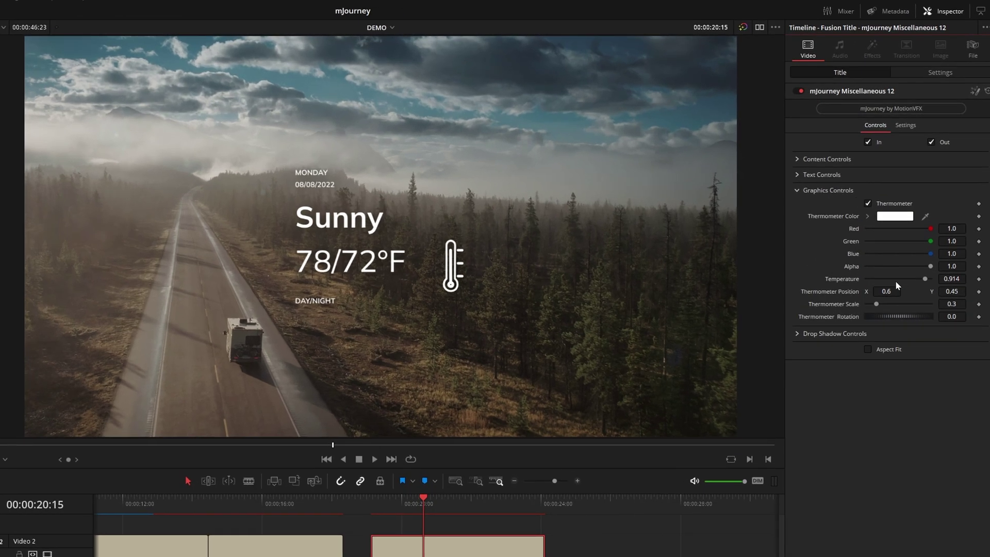
left_click_drag(926, 279, 880, 304)
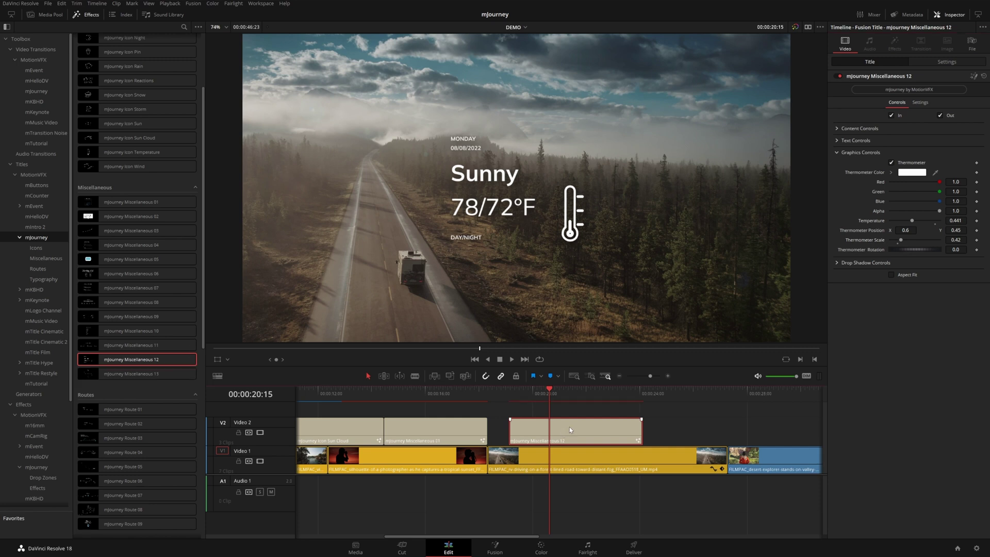
key("Delete")
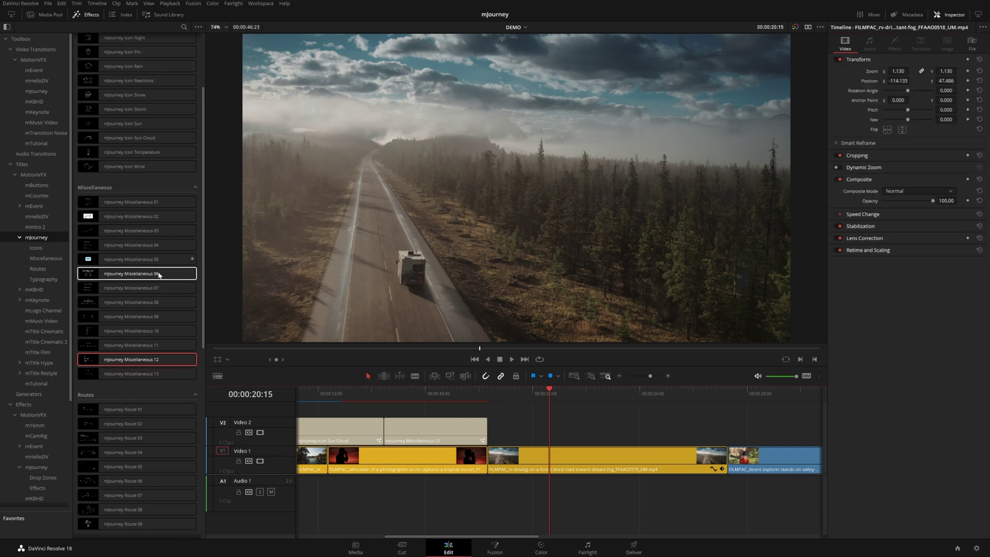
Place the mJourney Route 01 title on Video 2 at 00:00:18:20 above the road clip and preview its animation
scroll(123, 382, "down", 5)
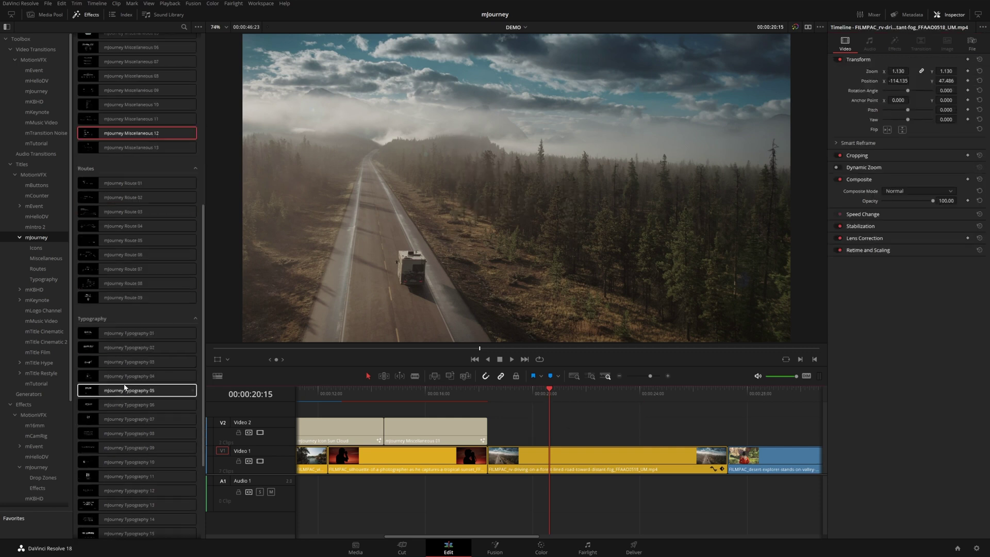
left_click(97, 184)
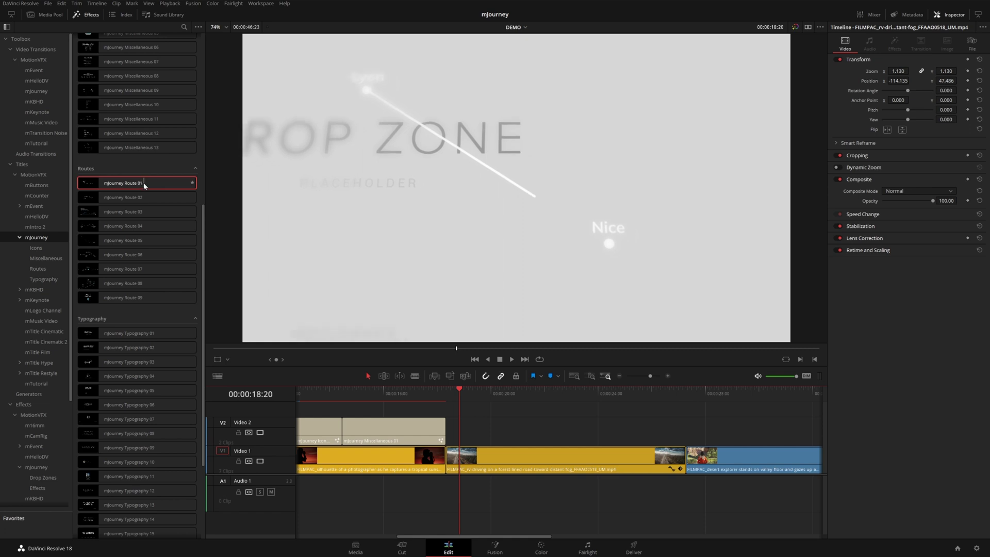
left_click_drag(145, 186, 462, 431)
key("space")
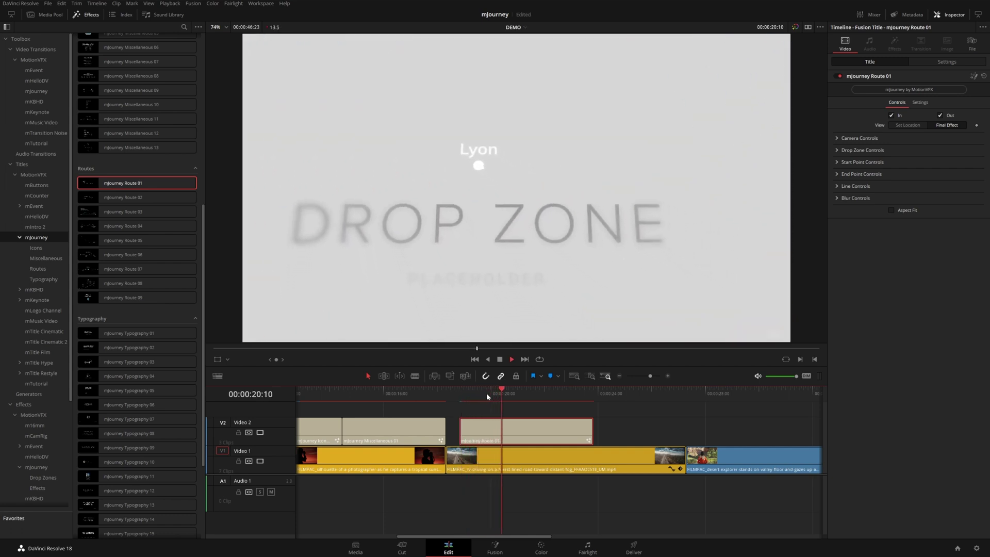
key("space")
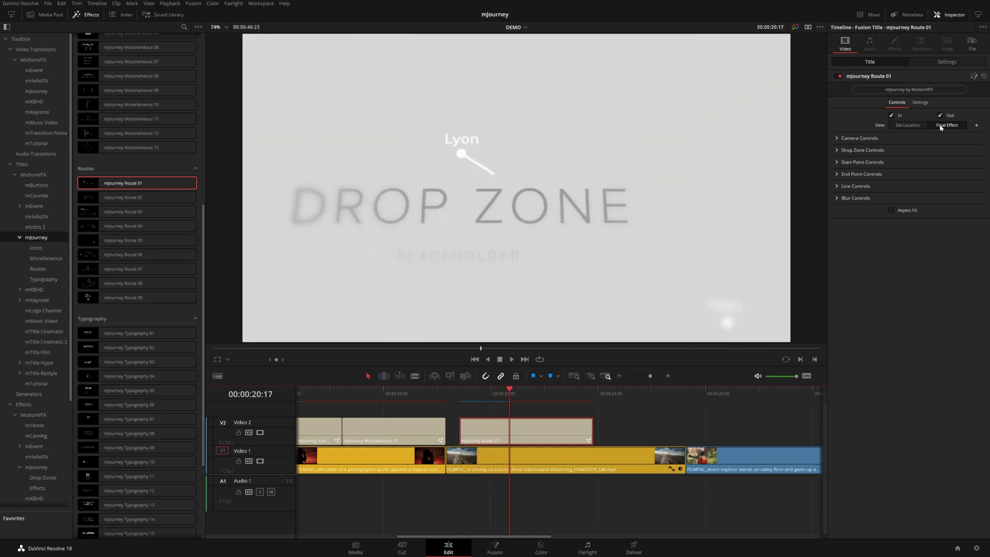
Switch Route 01 to the Set Location view and load the antique world map image from the Footage folder into its drop zone
left_click(909, 126)
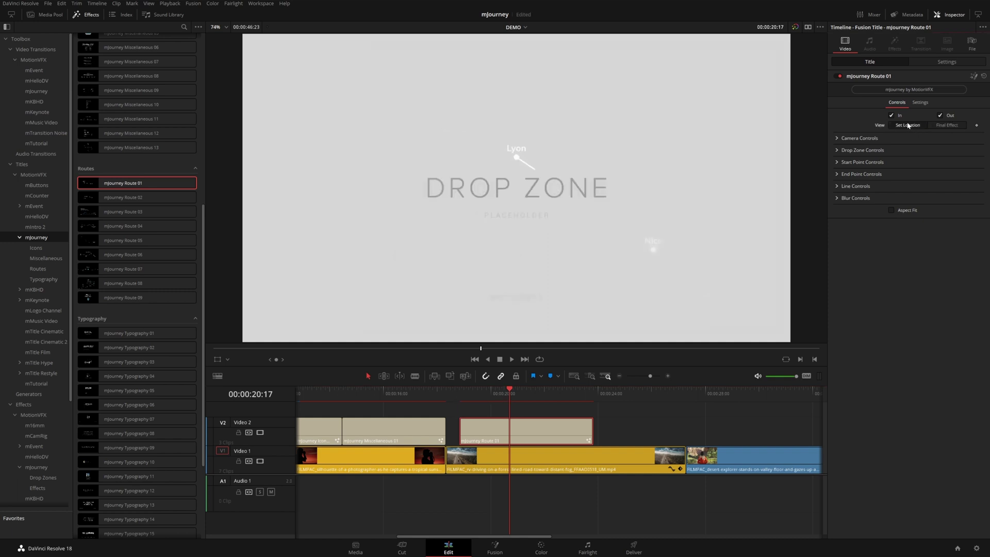
left_click(838, 151)
left_click(907, 179)
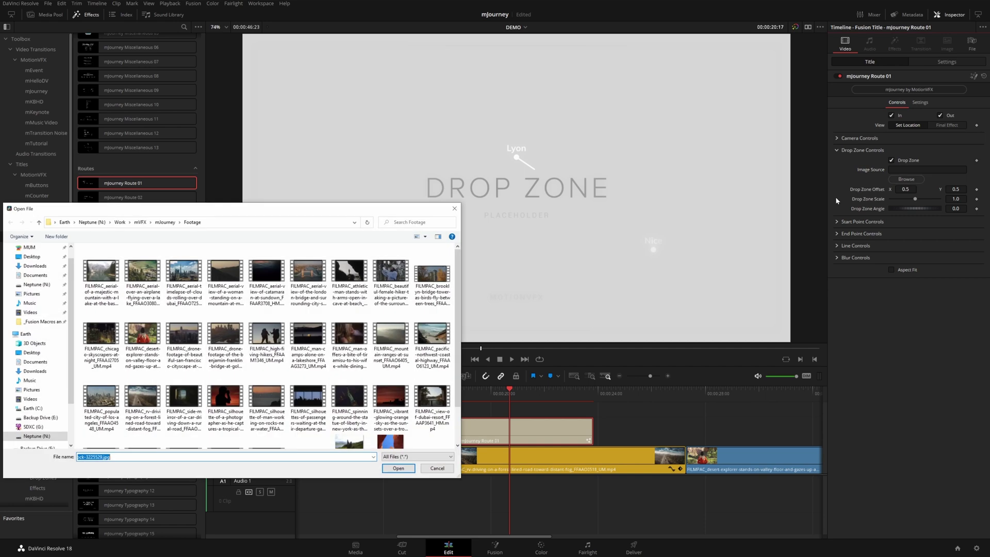
scroll(310, 337, "down", 1)
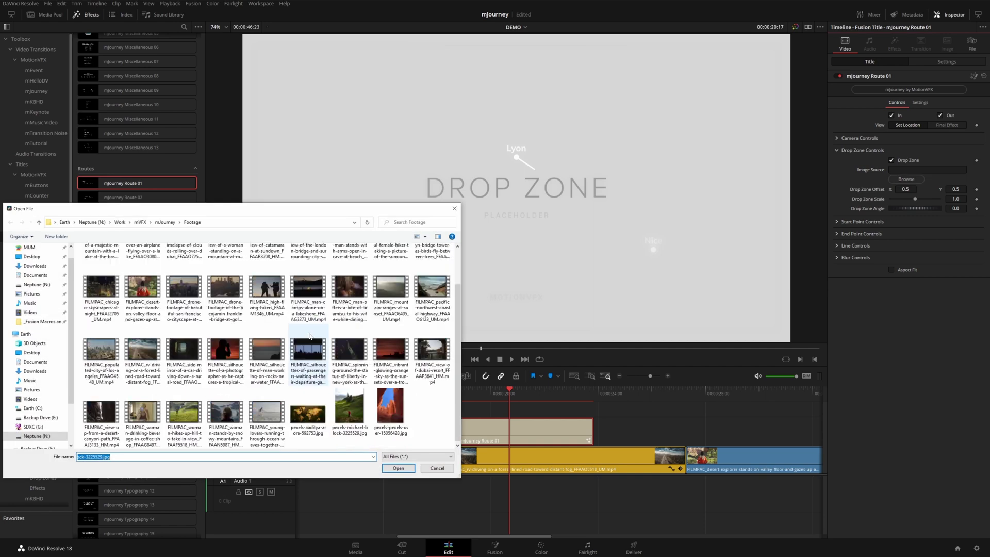
double_click(308, 414)
Disable the road clip on Video 1 and reselect the Route 01 title above it
left_click(523, 459)
key("d")
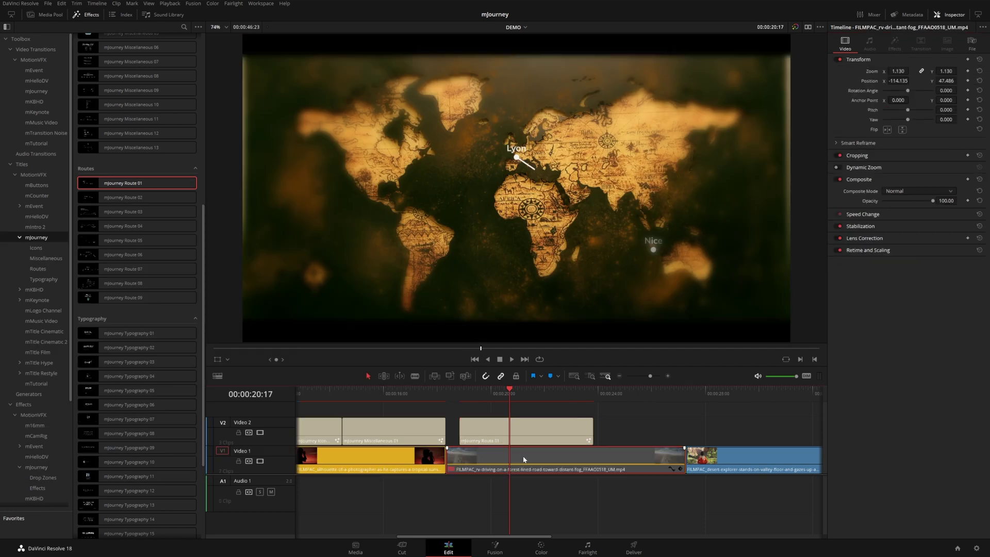
left_click(527, 426)
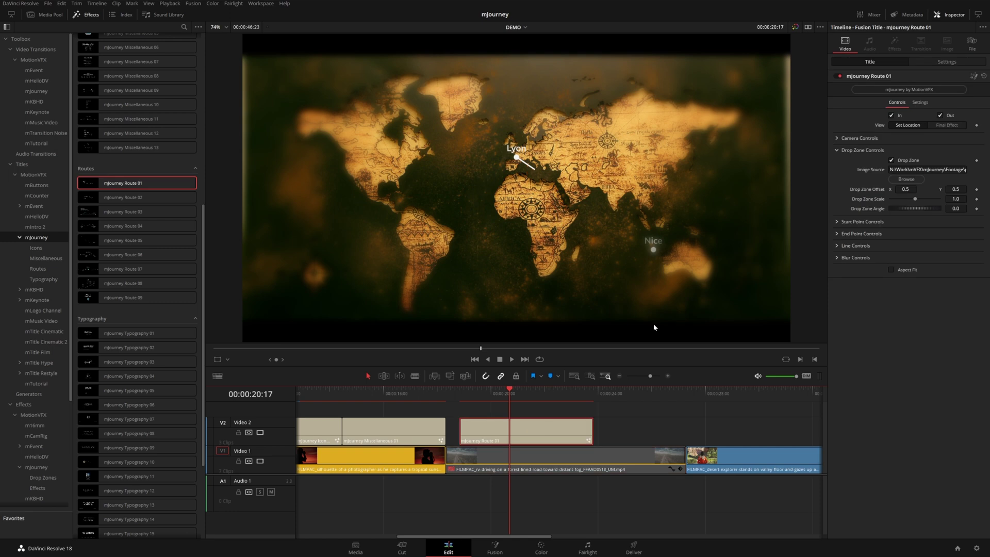
Move the route's start point to the west coast of North America and label it Oregon
left_click(838, 151)
left_click(837, 162)
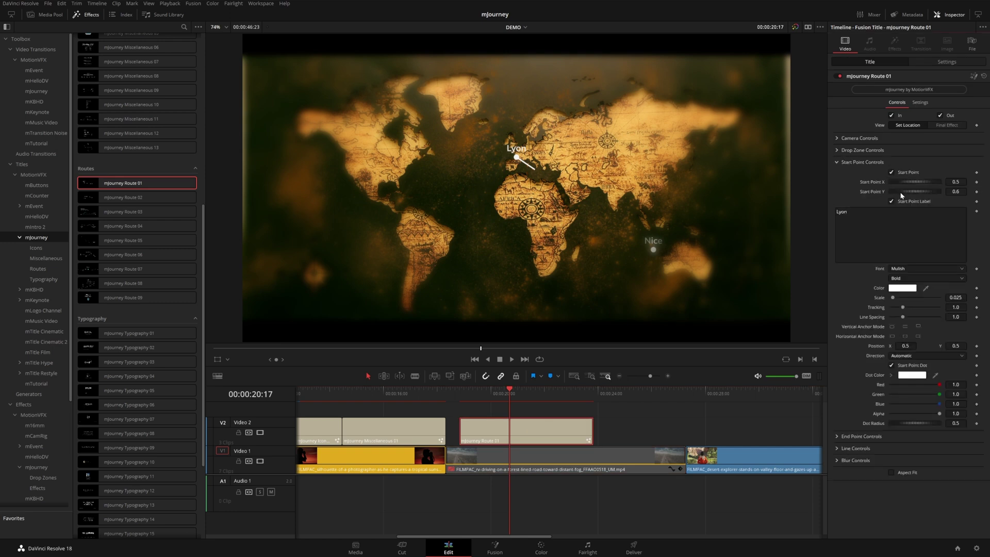
mouse_move(956, 181)
left_mouse_down()
mouse_move(880, 181)
mouse_move(950, 192)
left_mouse_up()
double_click(842, 211)
type("Oregon")
left_click(837, 162)
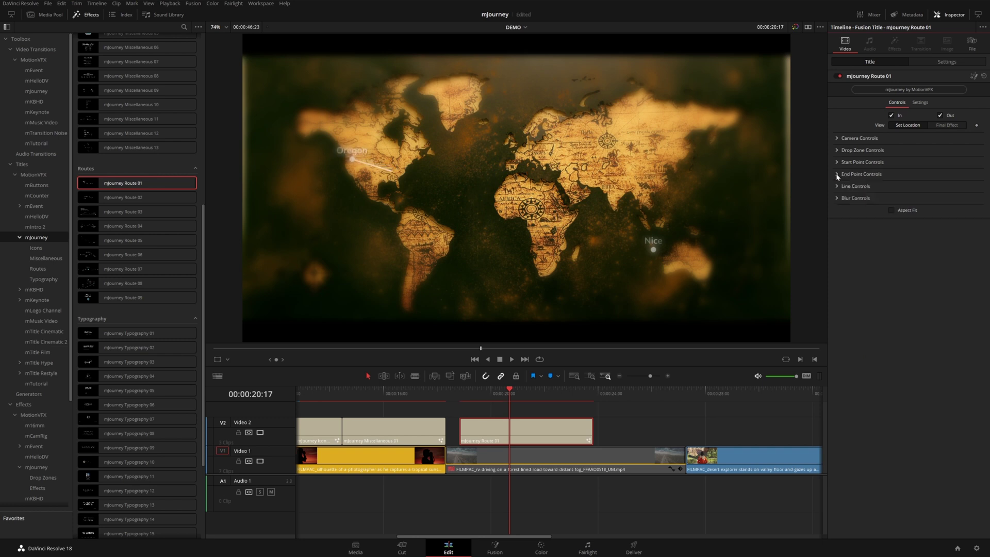
Set the route's end point to X 0.576, Y 0.435 and label it Ethiopia
left_click(837, 175)
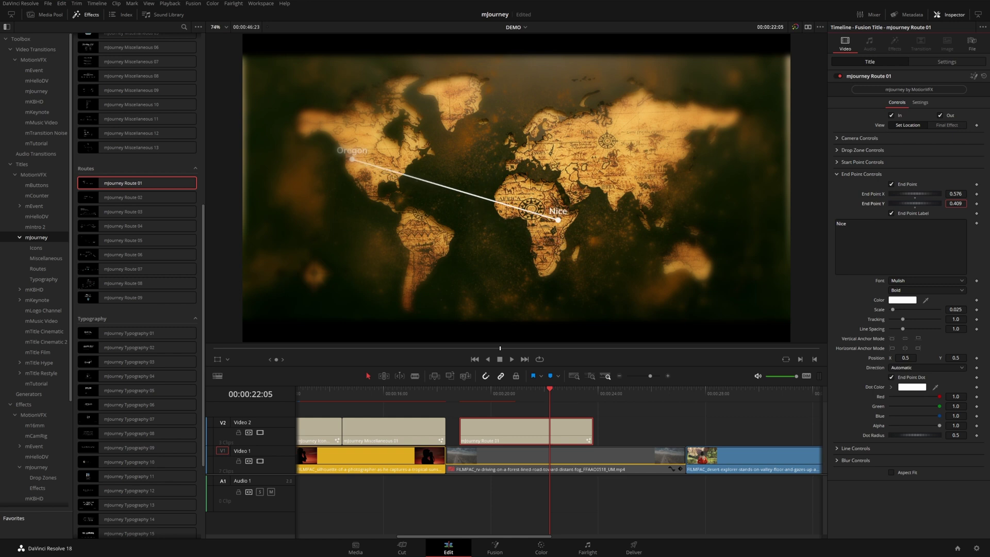
type("Ethiopia")
left_click(471, 154)
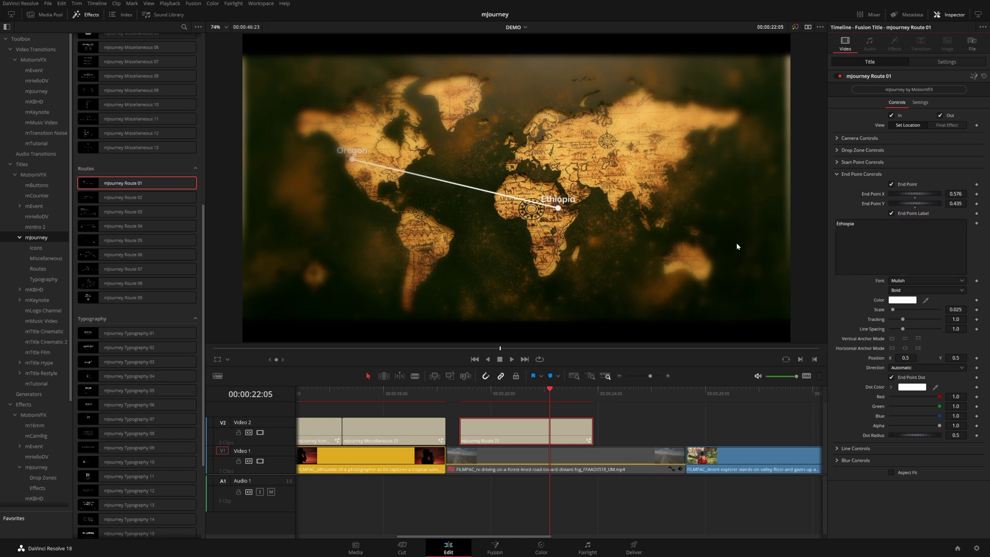
Switch Route 01 to the Final Effect view and preview the animation from its beginning
left_click(946, 126)
left_click(458, 403)
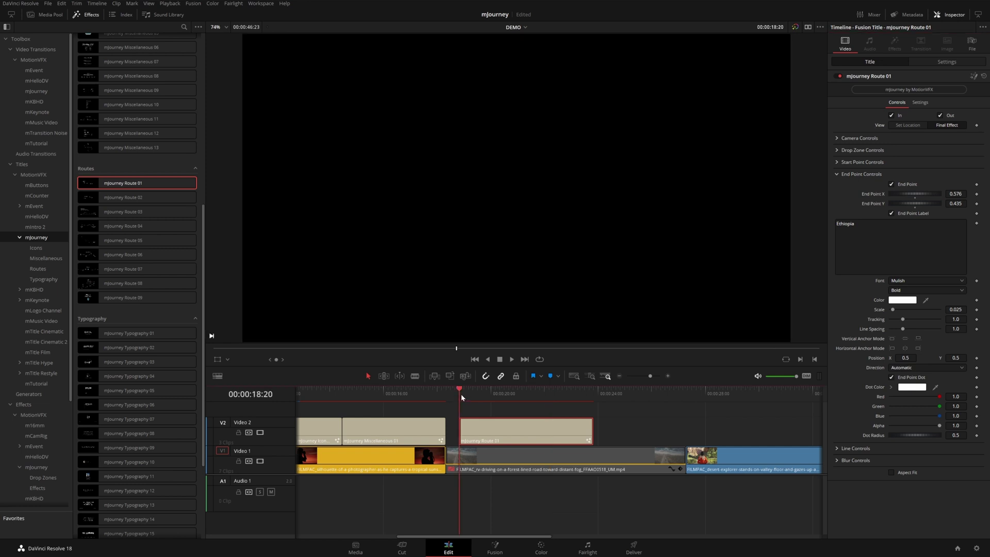
key("space")
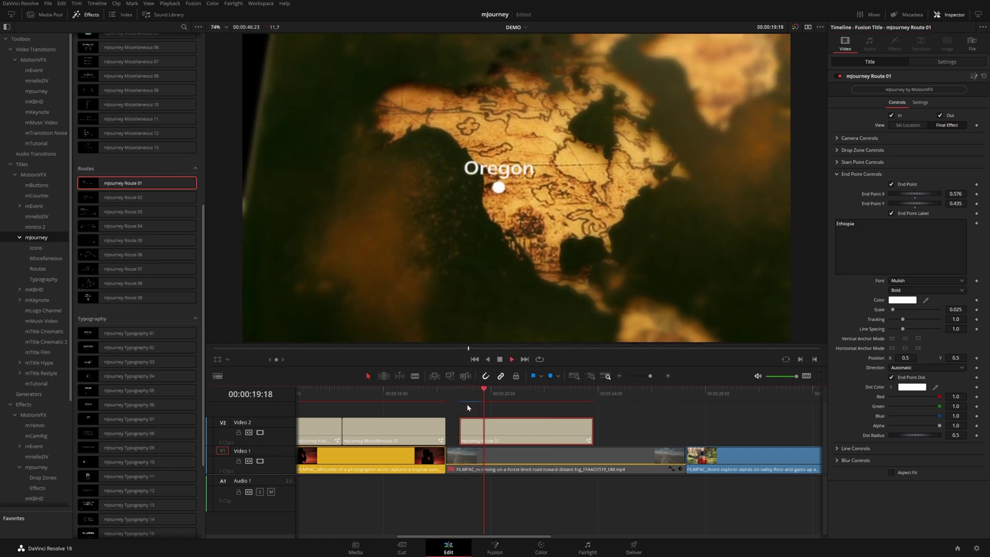
key("space")
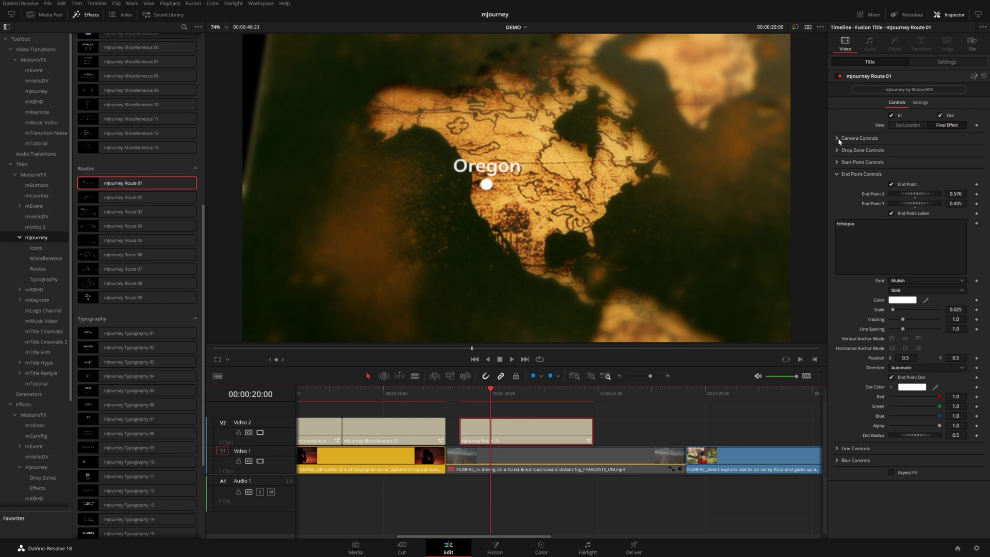
Set the route's camera zoom to 0.38, preview the animation, and set the camera rotation to Y 6.9 and Z 6.2
left_click(866, 139)
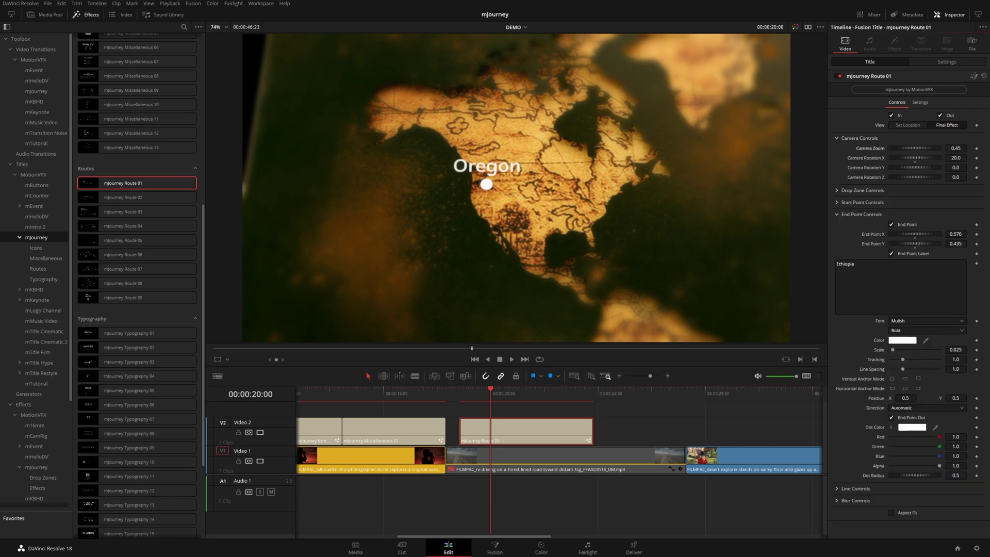
left_click_drag(956, 148, 921, 149)
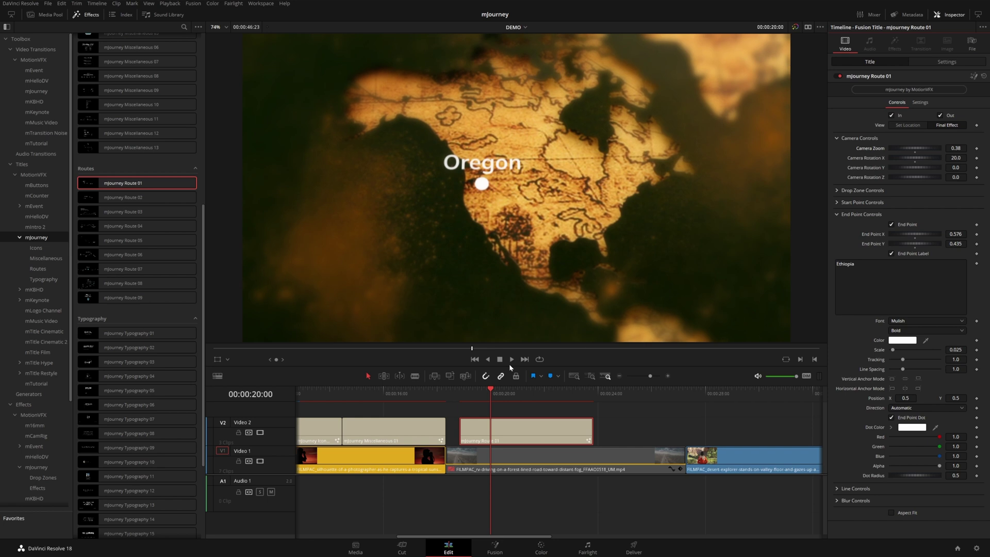
left_click(459, 394)
key("space")
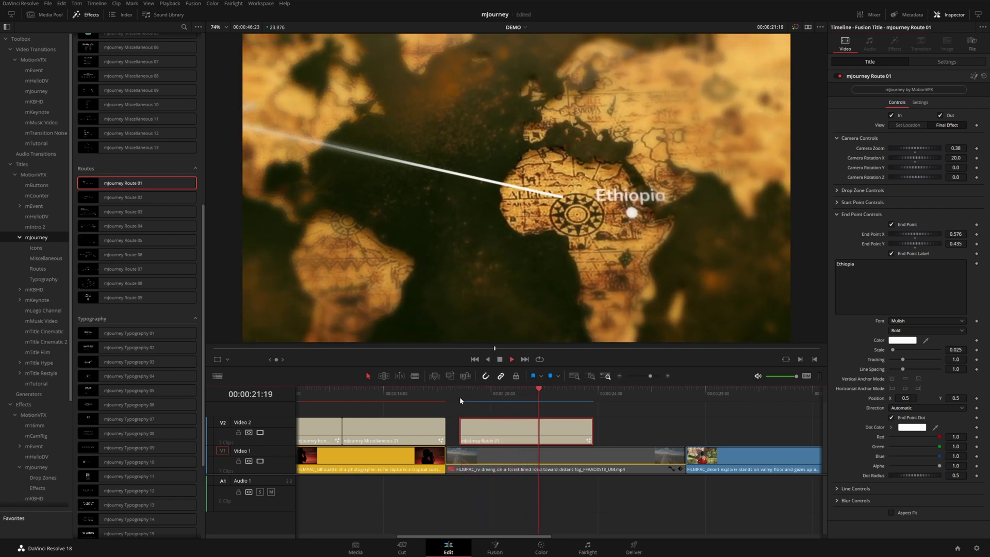
key("space")
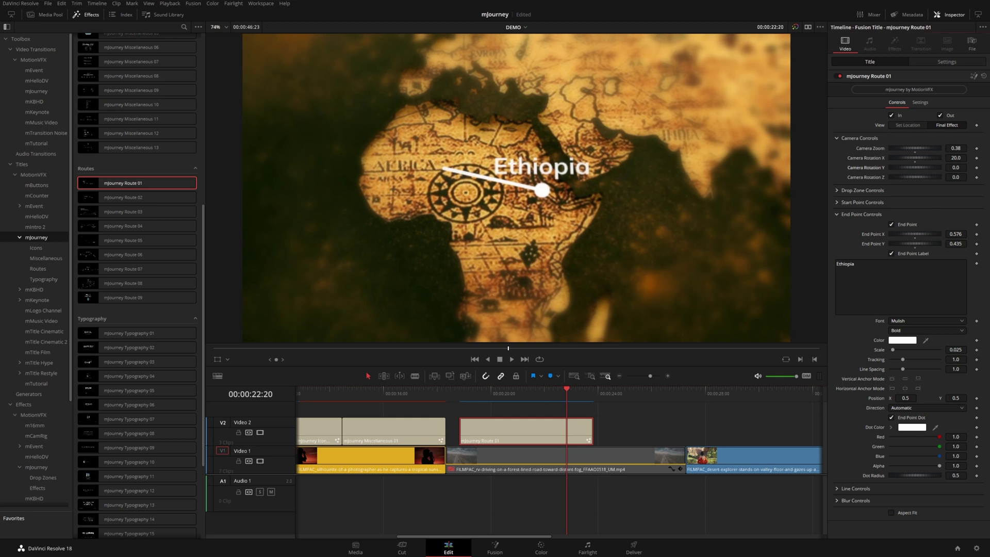
mouse_move(956, 167)
left_mouse_down()
mouse_move(977, 167)
mouse_move(936, 177)
mouse_move(959, 177)
left_mouse_up()
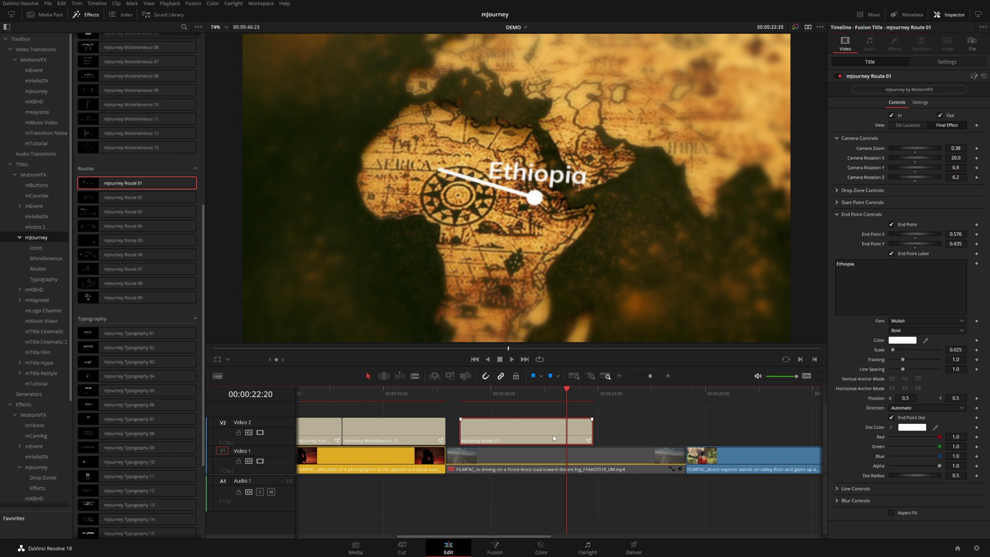
Delete the Route 01 title and place mJourney Route 03 on Video 2 above the disabled road clip
key("Delete")
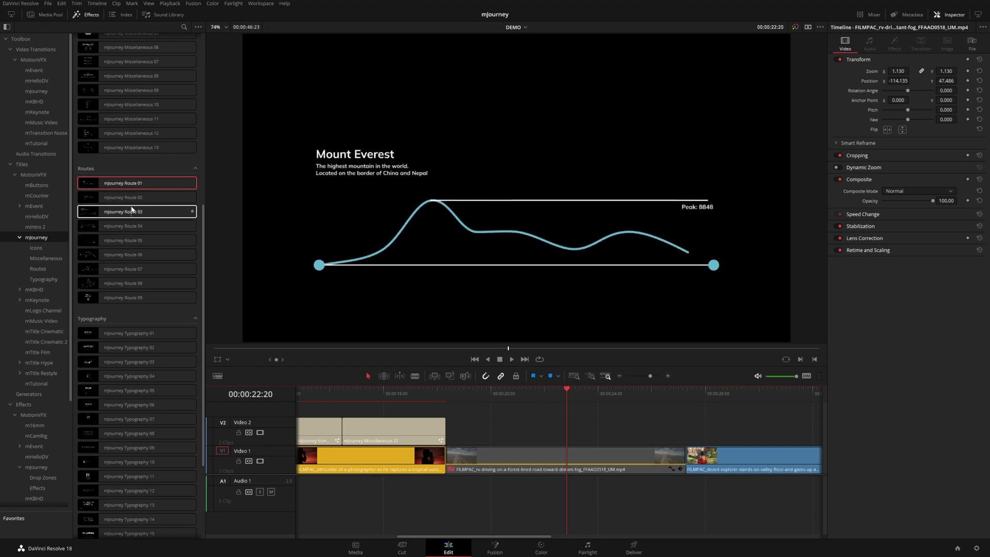
left_click_drag(131, 210, 537, 432)
left_click_drag(500, 394, 560, 397)
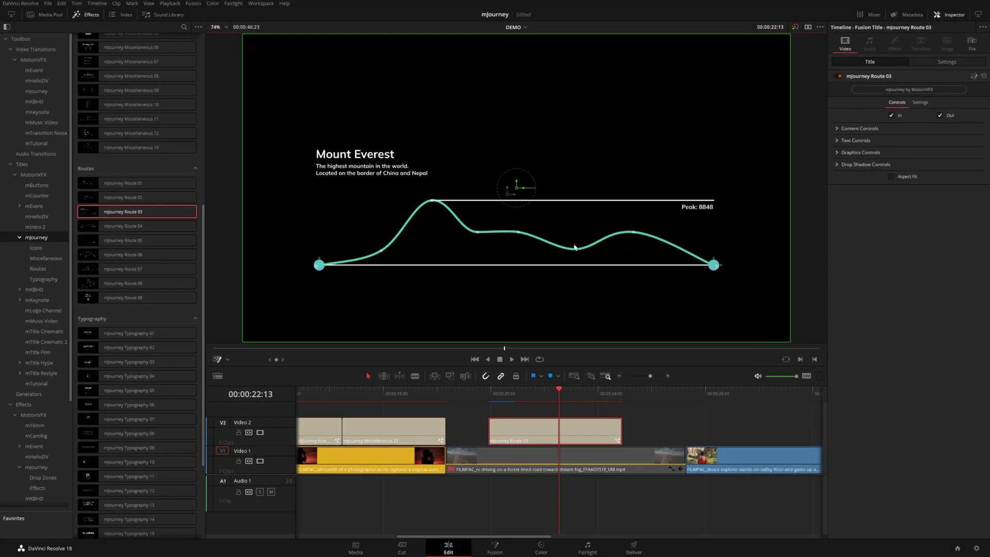
Reshape the Mount Everest elevation line: raise the second dip into a peak, lower the middle and main peak points, and raise the first slope point
left_click_drag(576, 253, 579, 212)
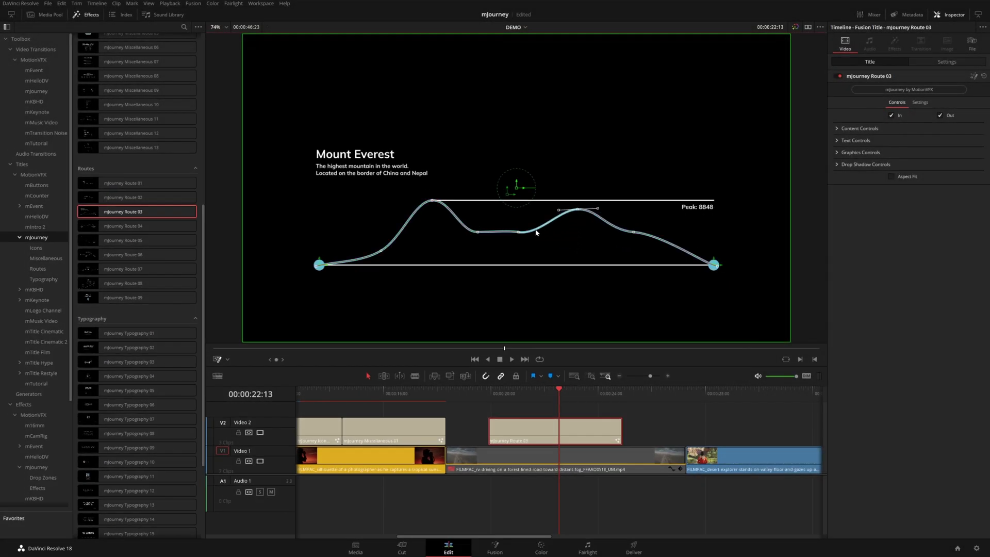
mouse_move(518, 233)
left_mouse_down()
mouse_move(520, 215)
mouse_move(518, 238)
left_mouse_up()
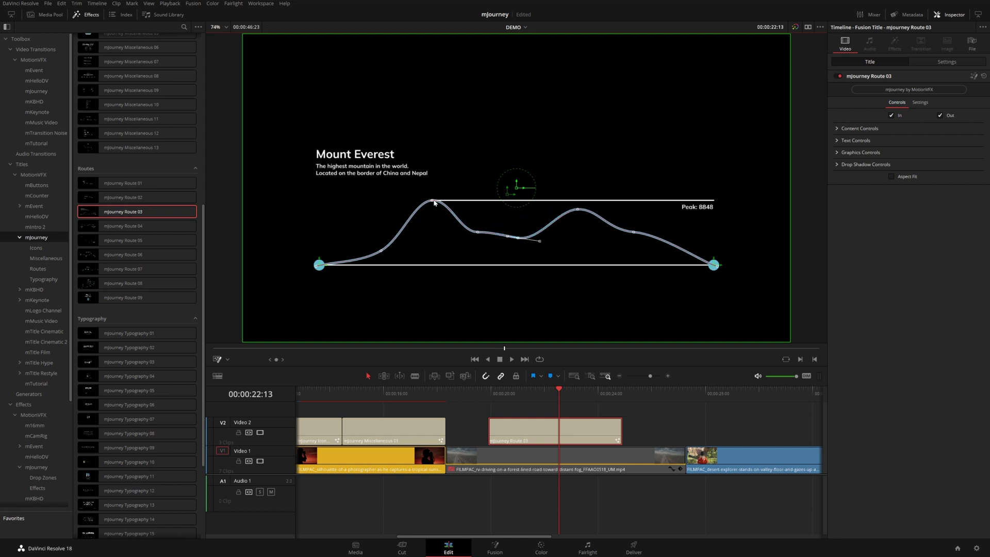
left_click_drag(433, 200, 433, 230)
left_click_drag(381, 250, 375, 240)
Play the Route 03 title from its beginning to review the reshaped elevation line
left_click(488, 395)
key("space")
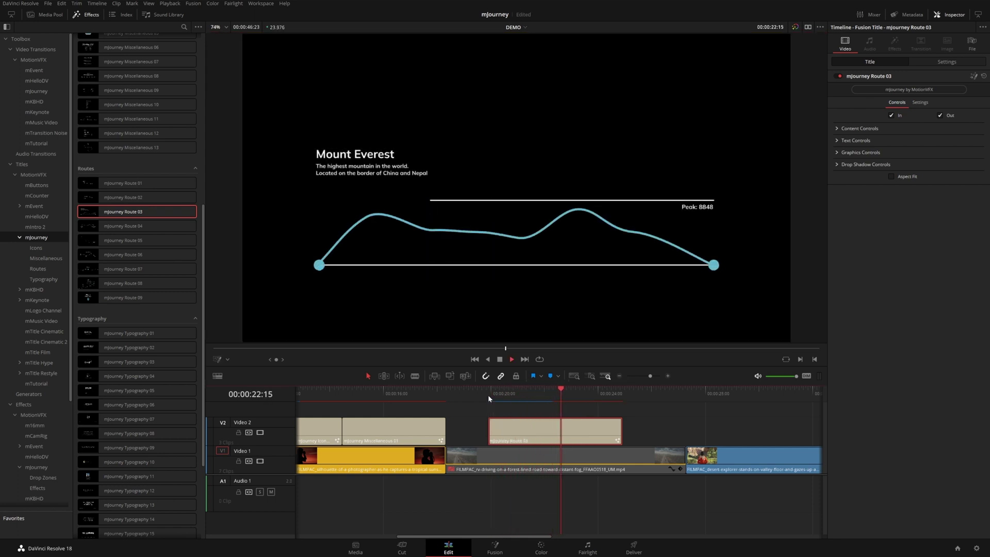
left_click(488, 394)
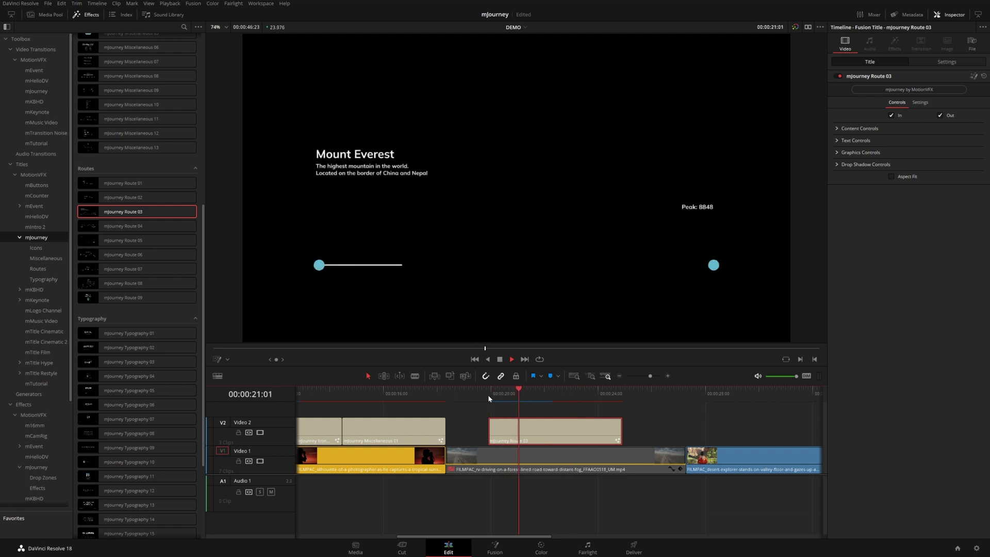
key("space")
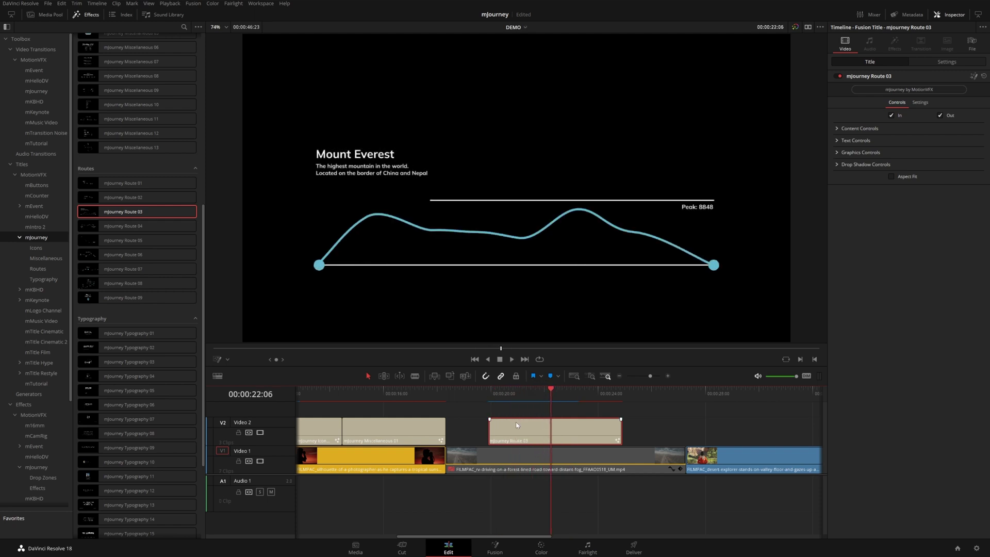
Replace the Route 03 title on Video 2 with mJourney Route 05 and preview its dotted-line animation
key("Delete")
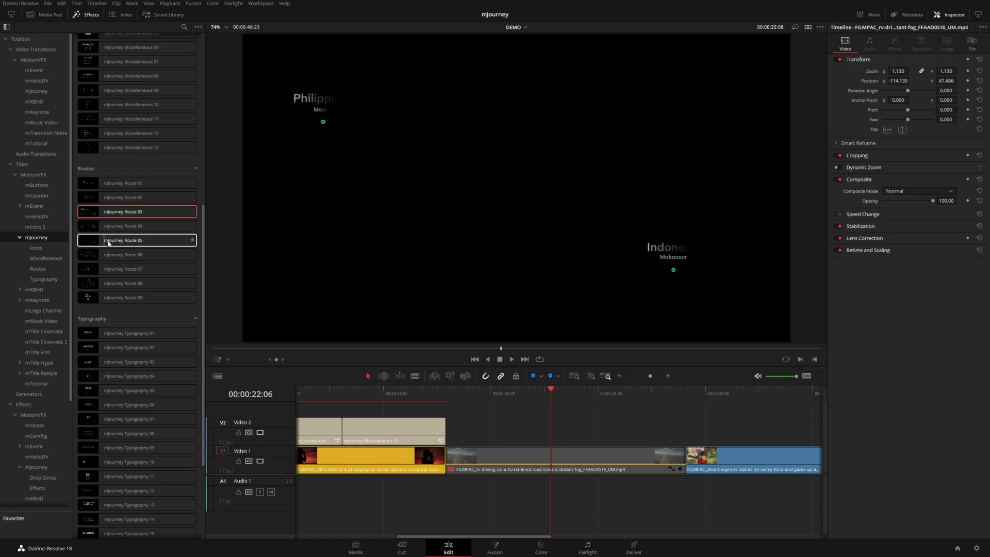
left_click_drag(137, 243, 505, 430)
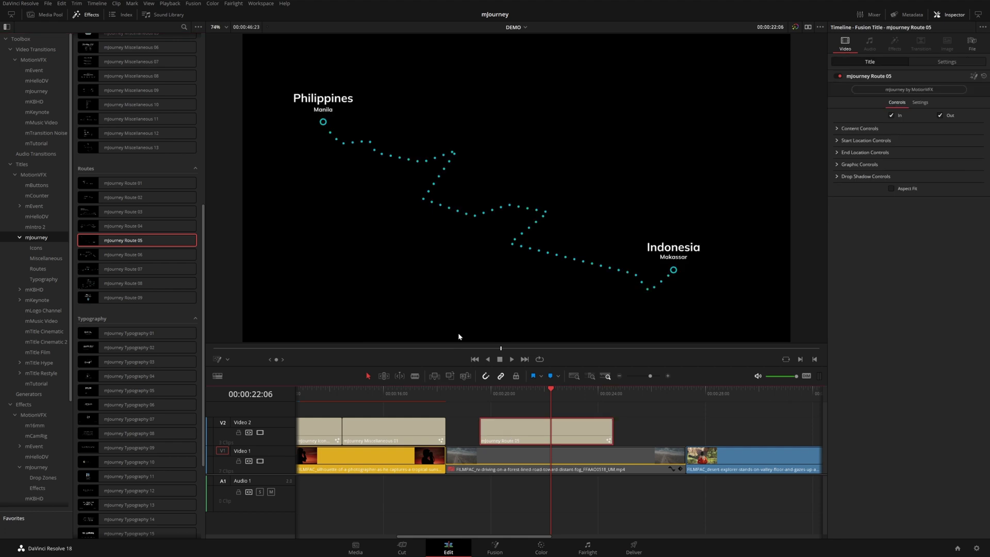
left_click(515, 395)
key("space")
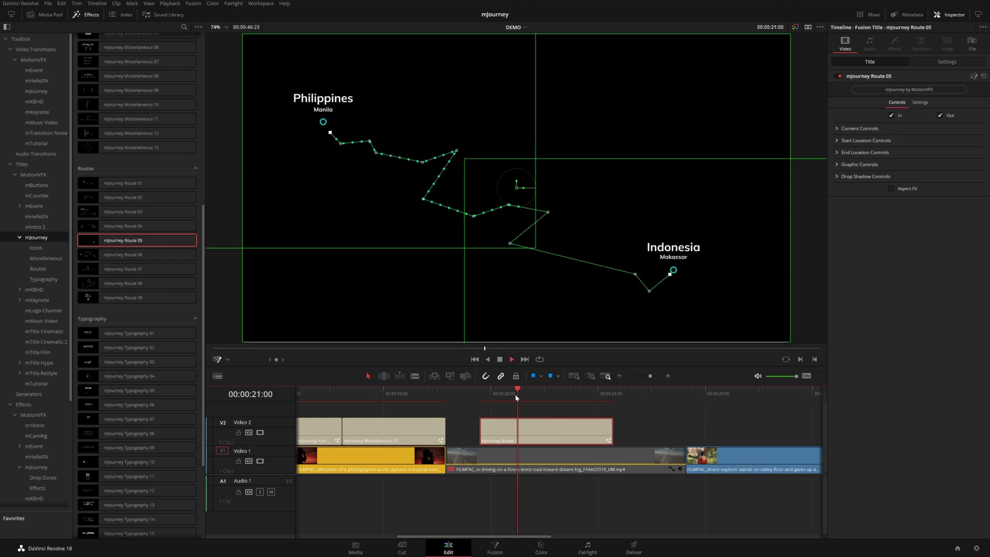
key("space")
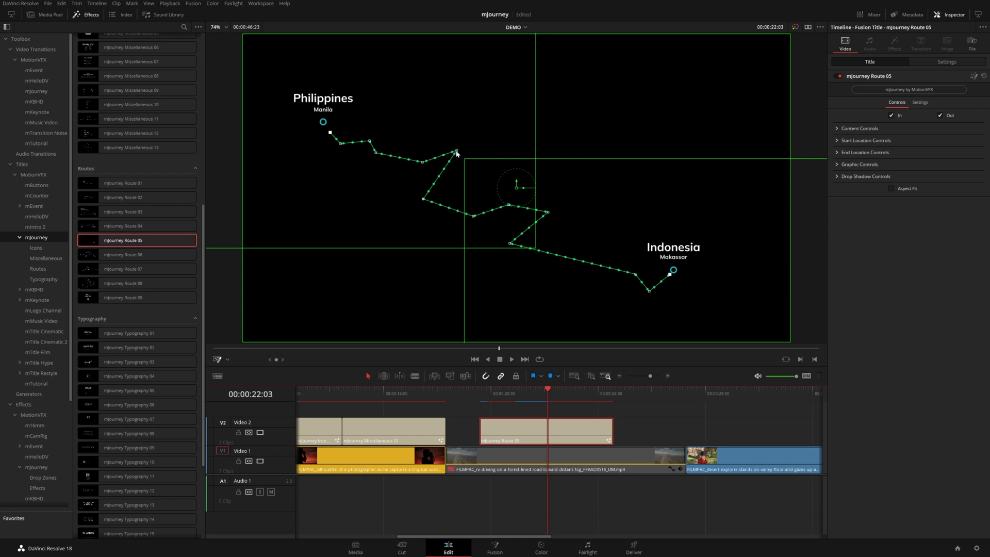
Move the sharp bend in the Philippines half of the route down below Manila and lower the next point to straighten that section
left_click_drag(457, 152, 342, 207)
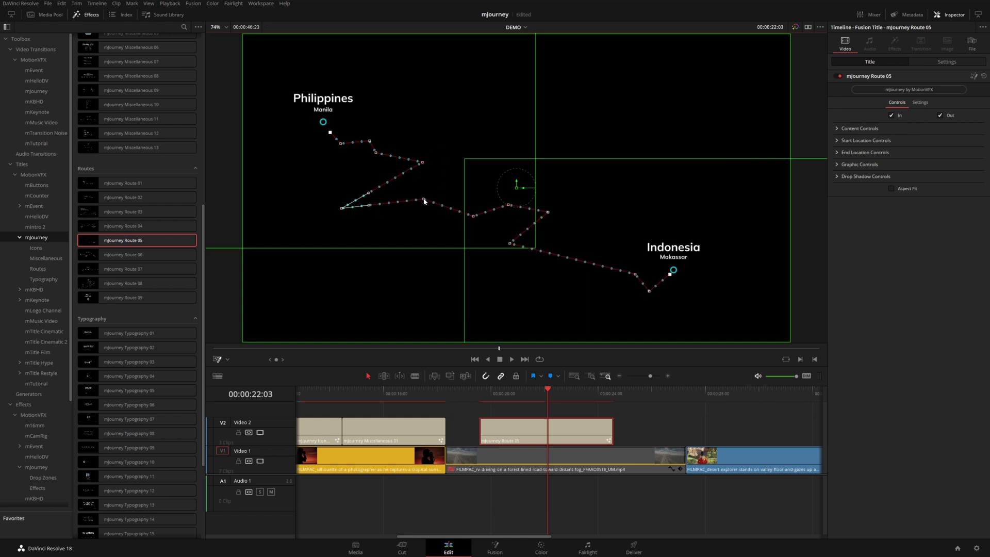
left_click_drag(424, 199, 432, 195)
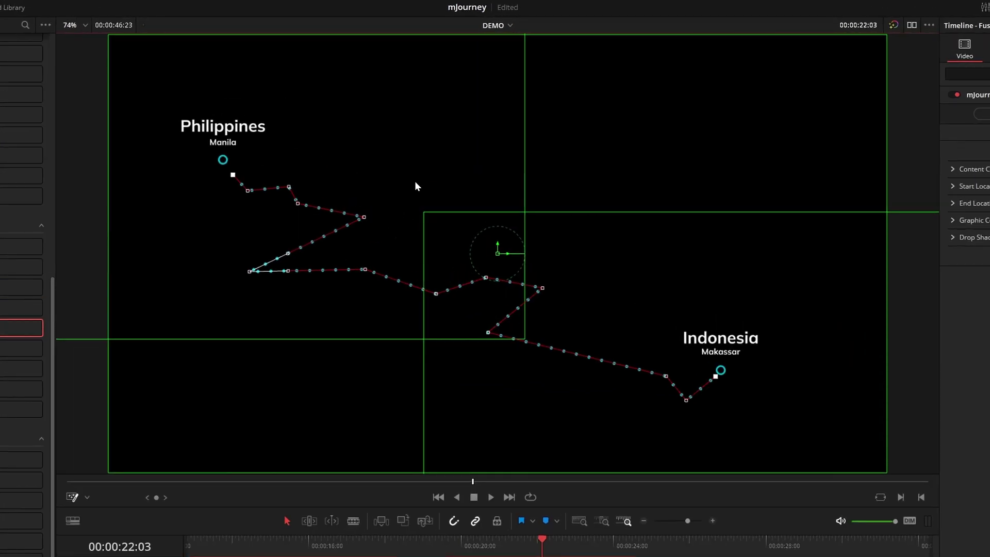
right_click(423, 170)
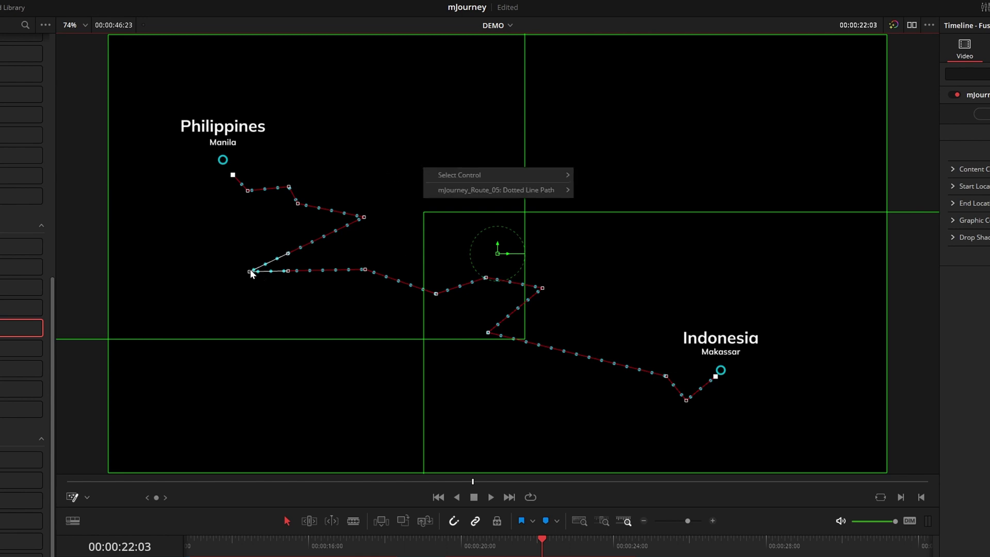
mouse_move(365, 267)
left_mouse_down()
mouse_move(360, 327)
mouse_move(369, 281)
left_mouse_up()
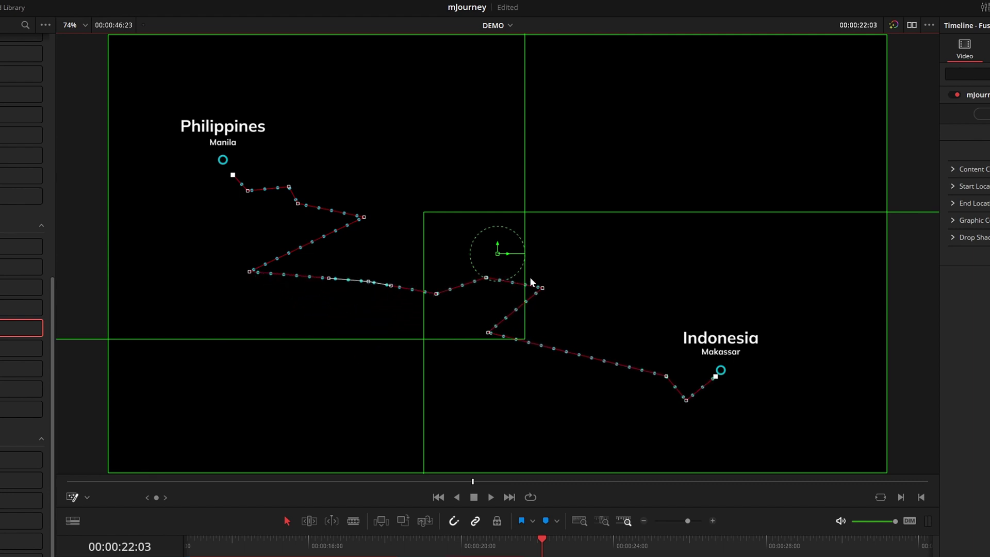
Reshape the Indonesia half of the route by raising its first bend, lowering the next and raising the following point, and replay the title
right_click(542, 287)
left_click_drag(541, 288, 552, 247)
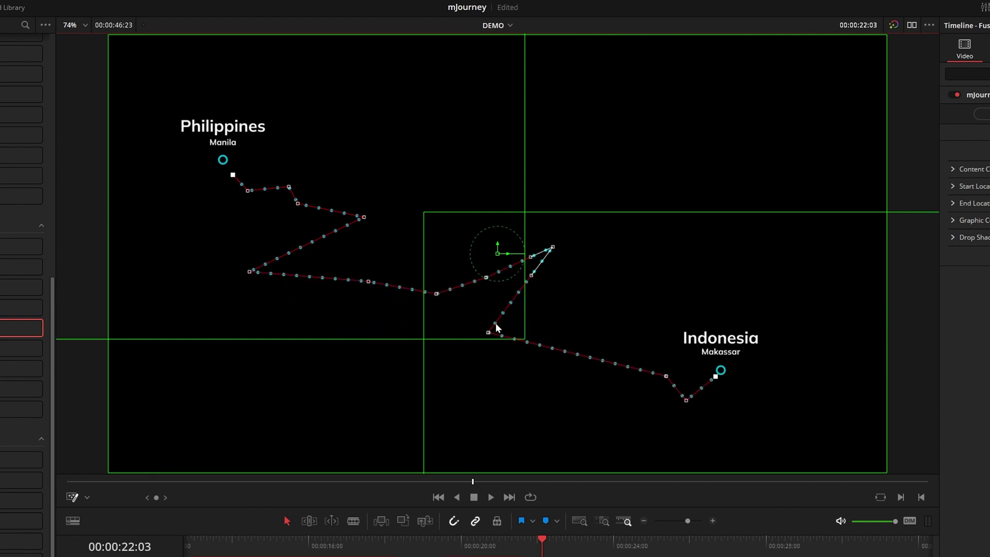
right_click(496, 324)
left_click_drag(488, 330, 526, 382)
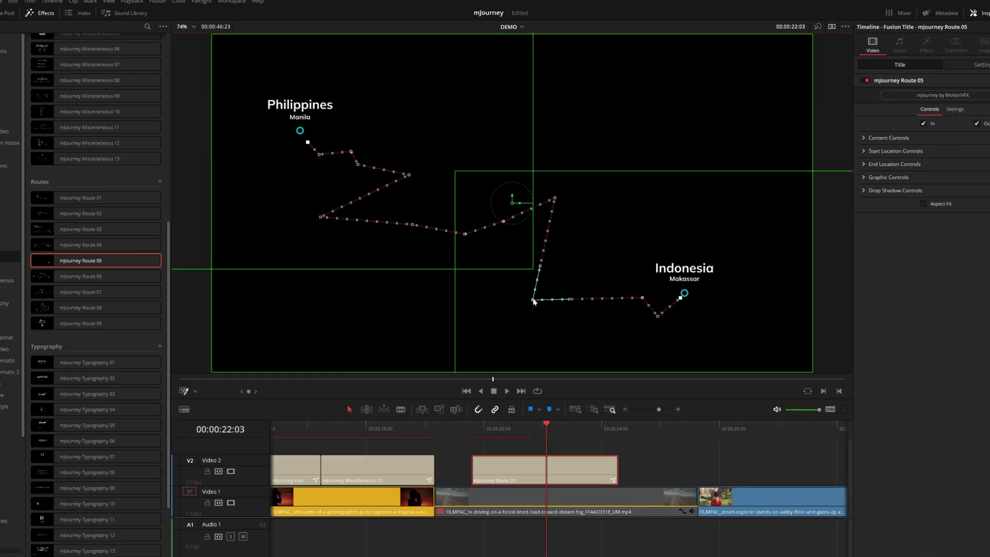
right_click(520, 307)
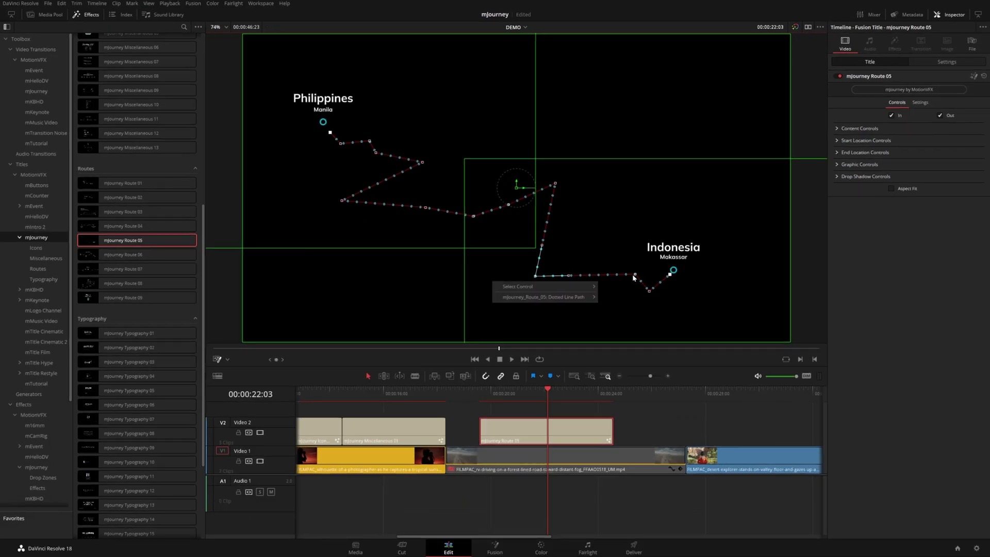
left_click_drag(634, 277, 627, 249)
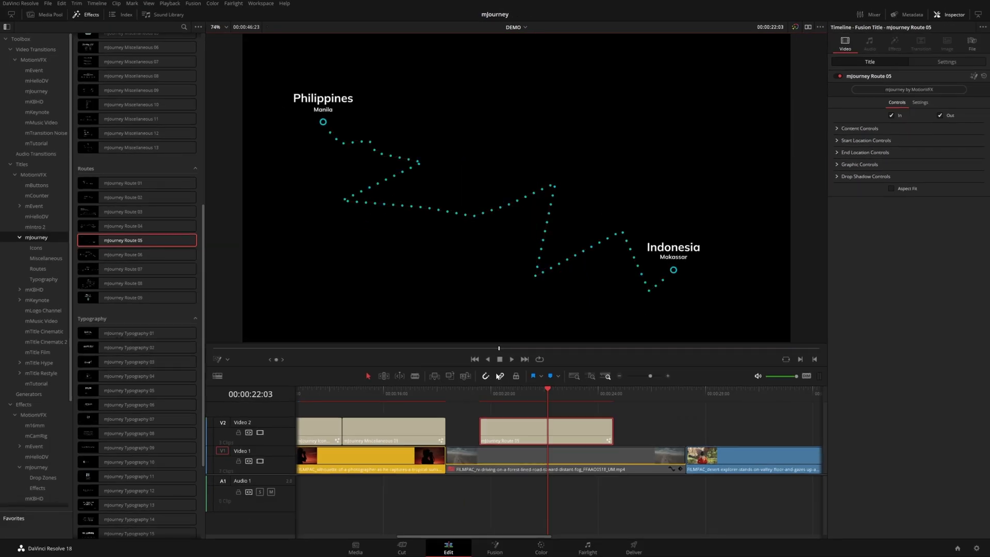
left_click(482, 392)
key("space")
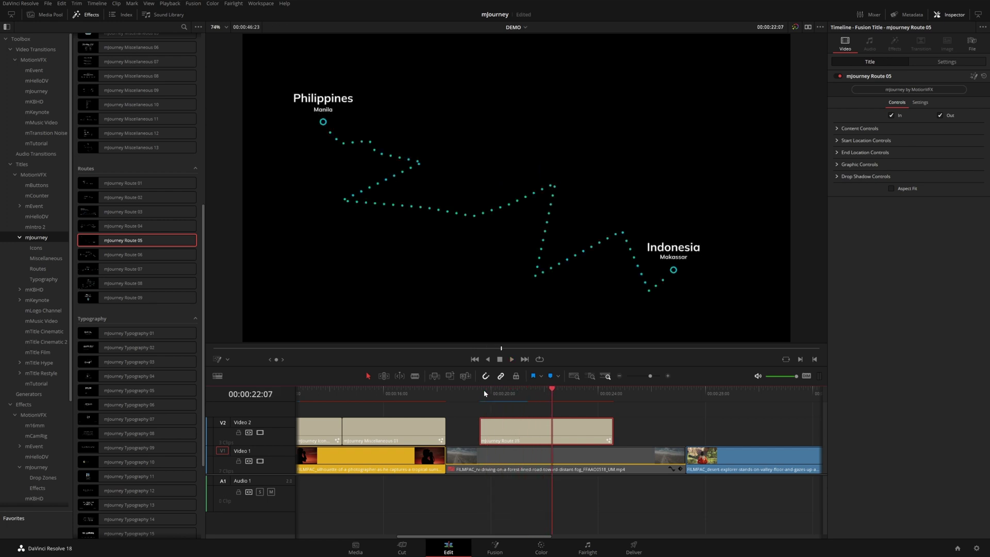
Replace the Route 05 title on Video 2 with mJourney Typography 24 and review its title settings and animation
key("Delete")
scroll(150, 186, "down", 5)
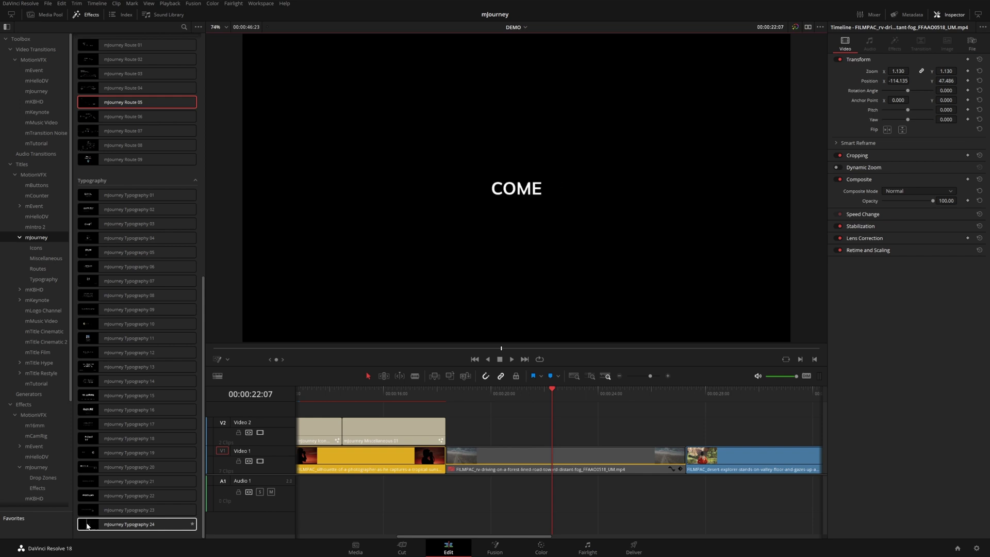
left_click_drag(93, 526, 531, 435)
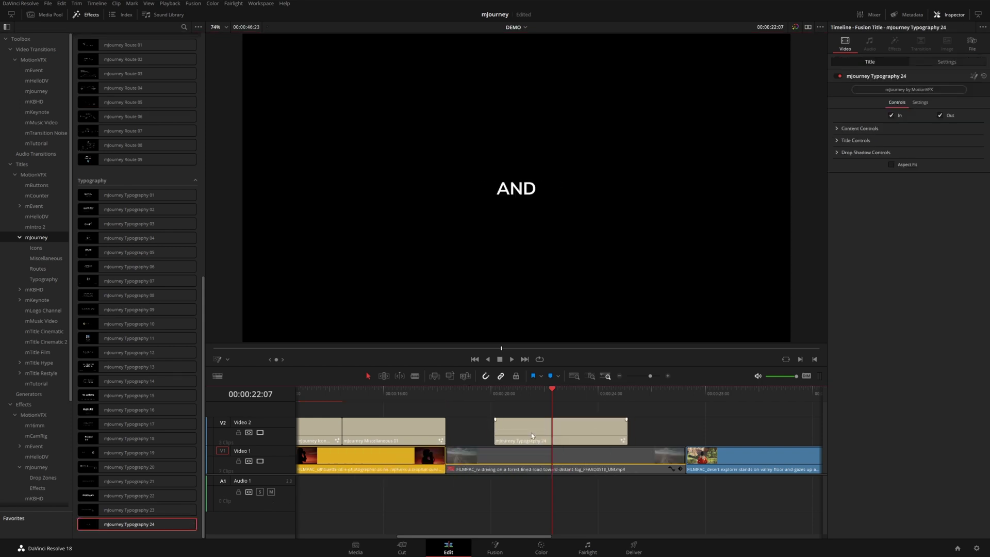
left_click(838, 141)
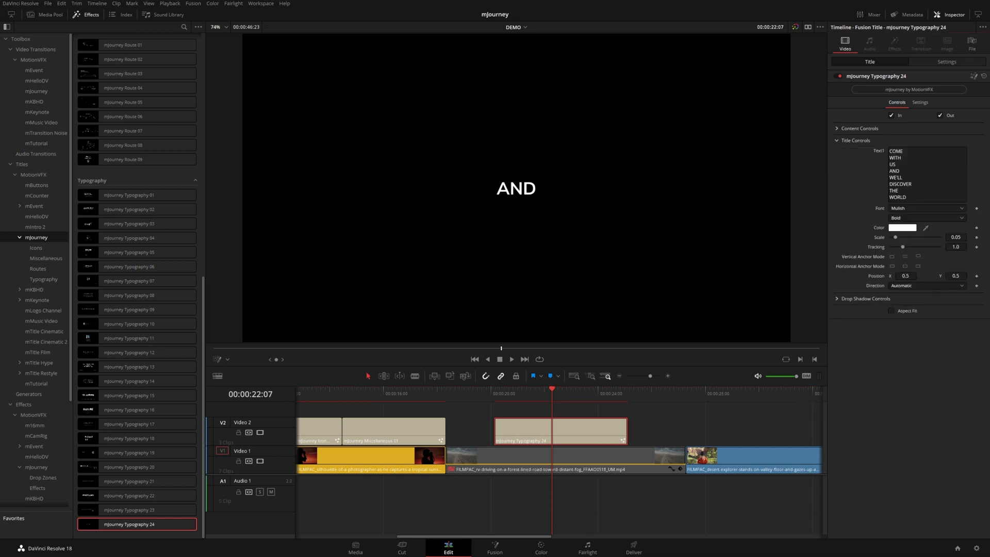
left_click(493, 395)
key("space")
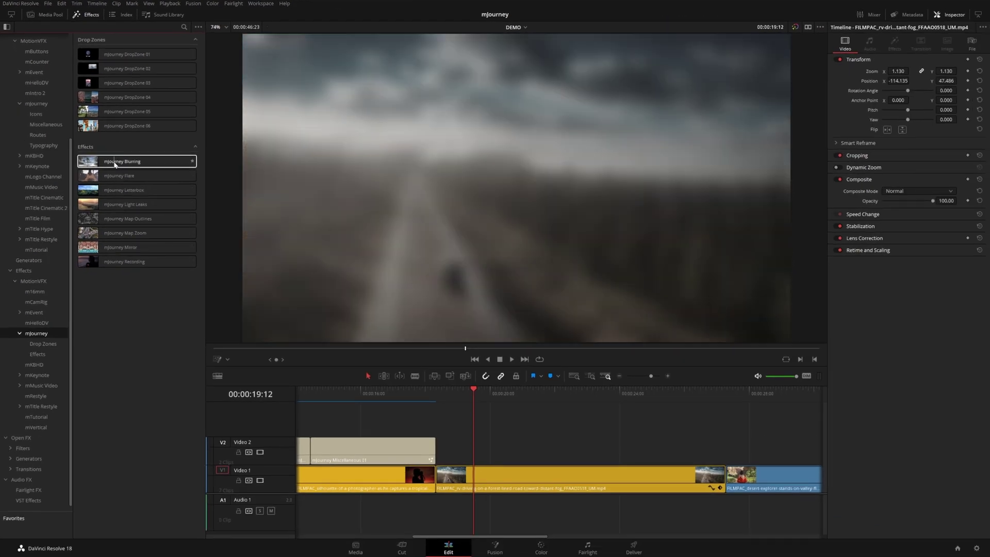
Apply the mJourney Blurring effect to the road clip on Video 1 and play it from the clip's beginning
left_click_drag(116, 165, 473, 447)
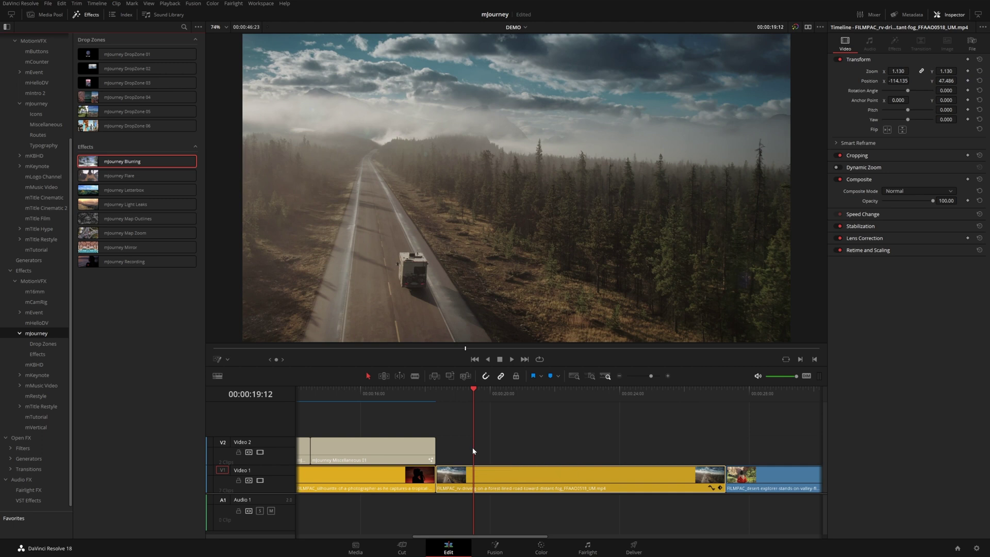
left_click(441, 399)
key("space")
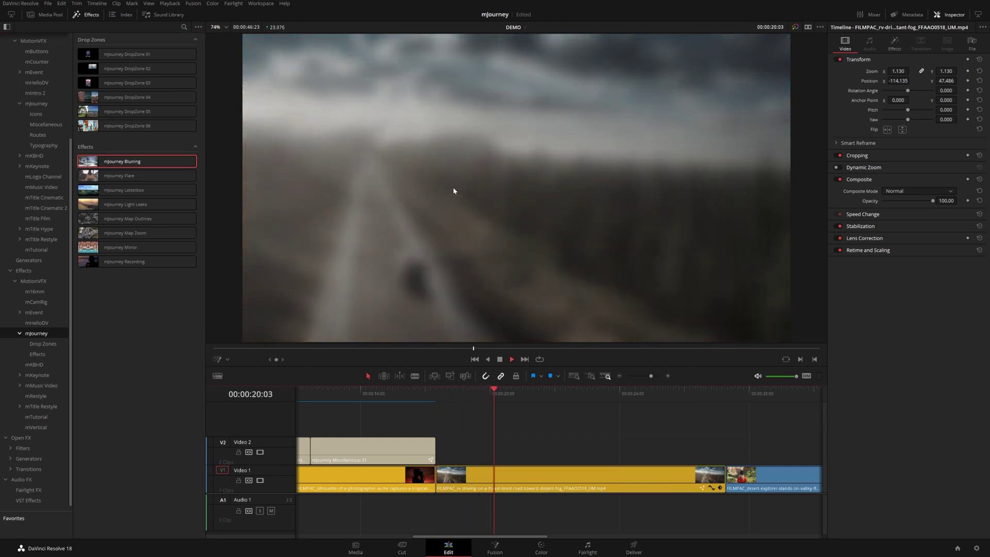
Try mJourney Typography 07 on Video 2 over the blurred road clip, play it, and remove the title and blur
left_click(44, 146)
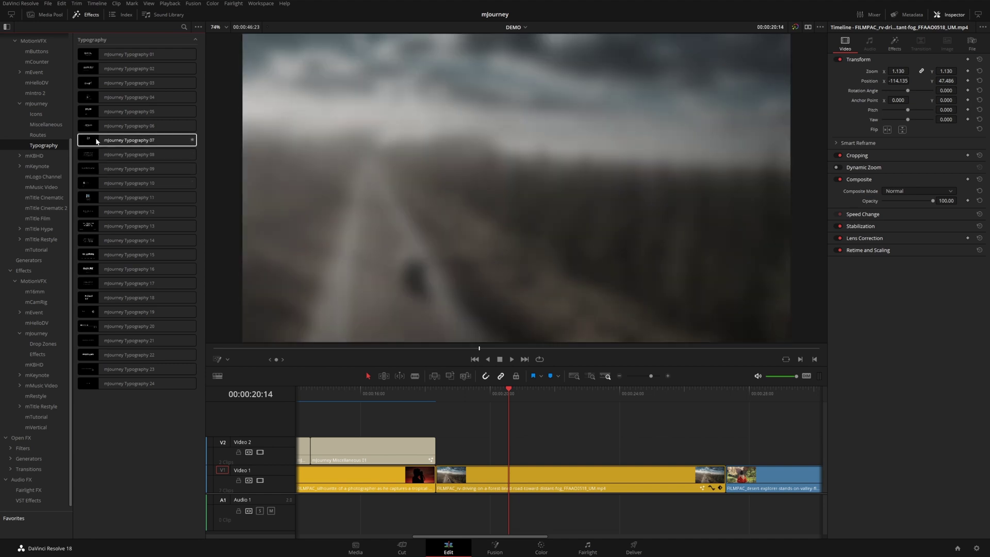
left_click_drag(98, 140, 451, 448)
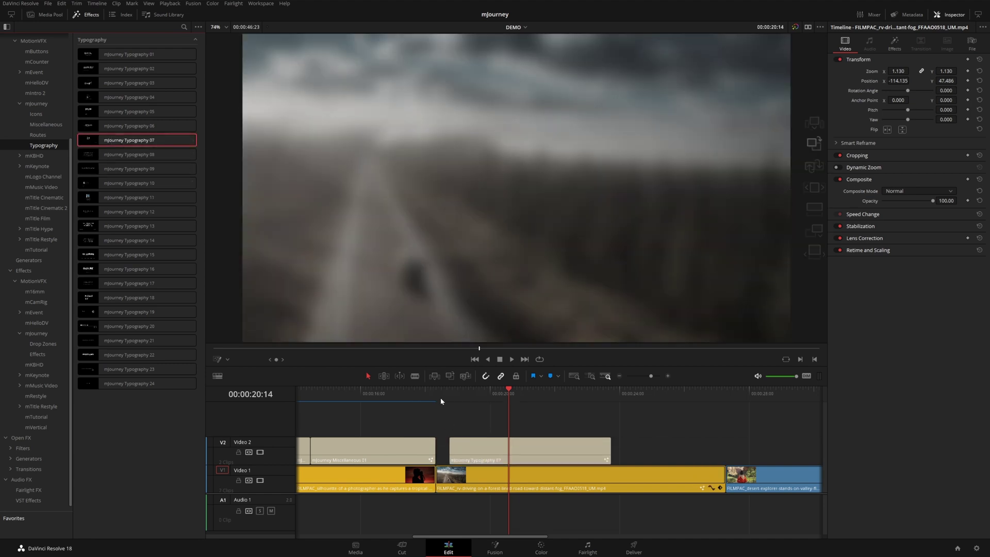
left_click(439, 393)
key("space")
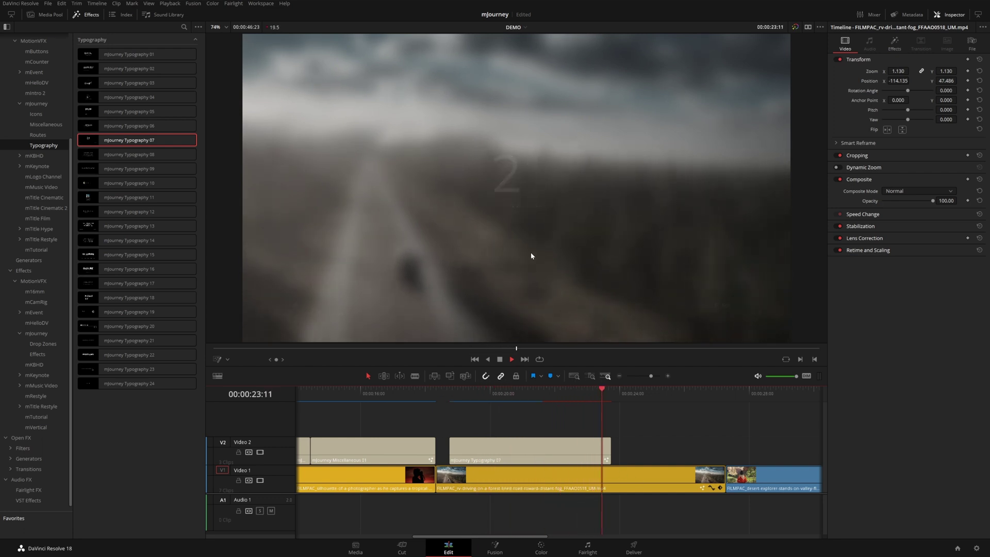
key("space")
key("Delete")
Apply the mJourney Flare effect to the road clip and play the clip to preview it
left_click(36, 333)
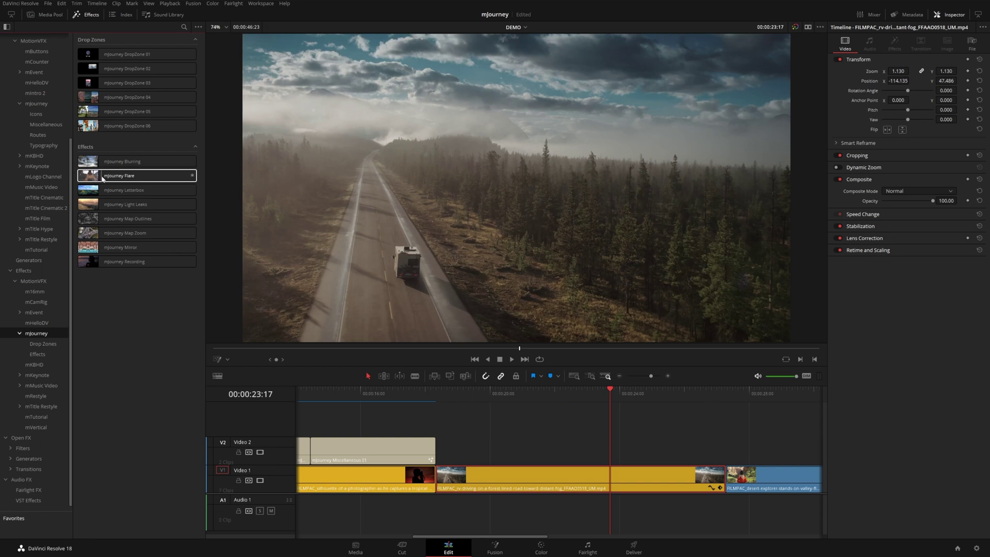
left_click_drag(121, 177, 465, 477)
left_click(454, 391)
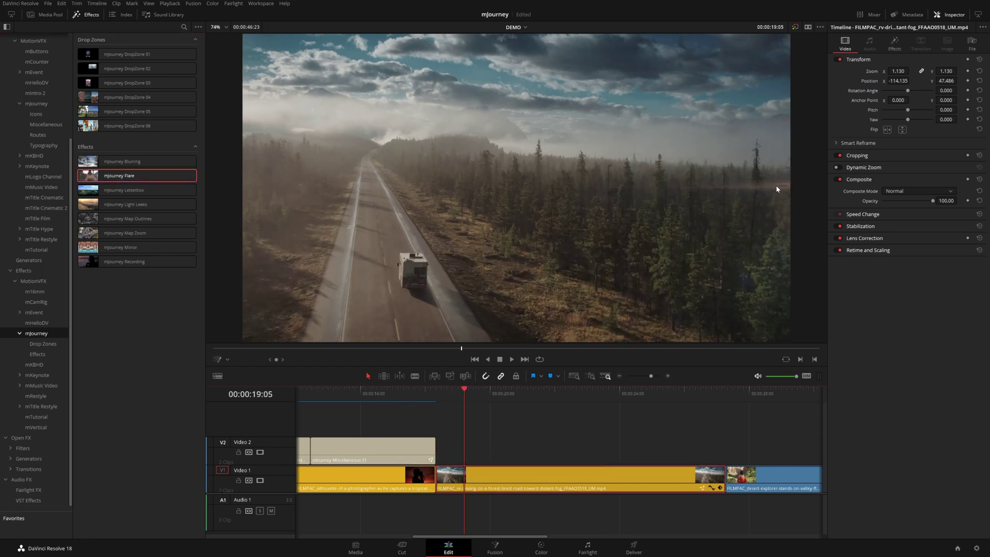
key("space")
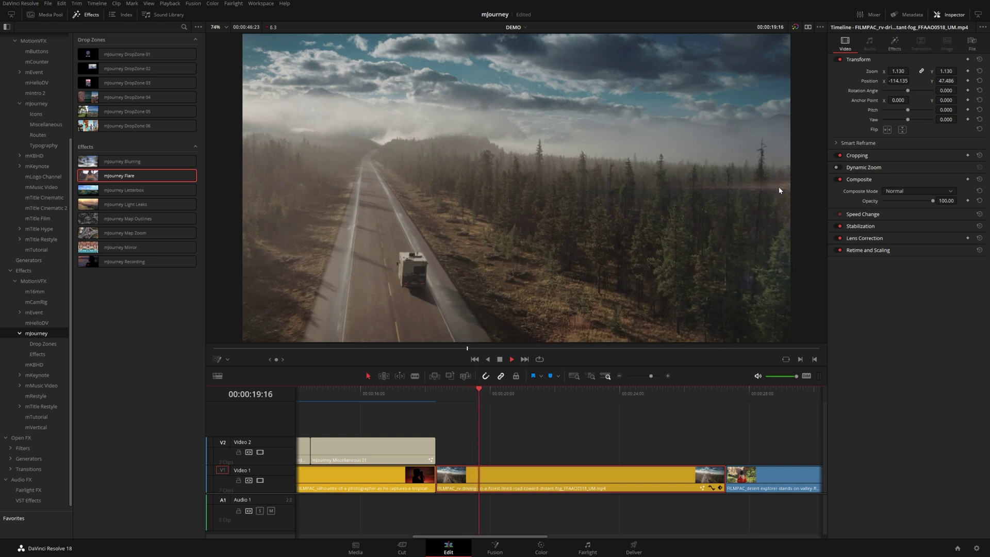
Set the flare type to Flare 3 at position X 0.451, Y 0.186, with colour tint -0.0496 and strength 0.2473
left_click(896, 45)
left_click(839, 128)
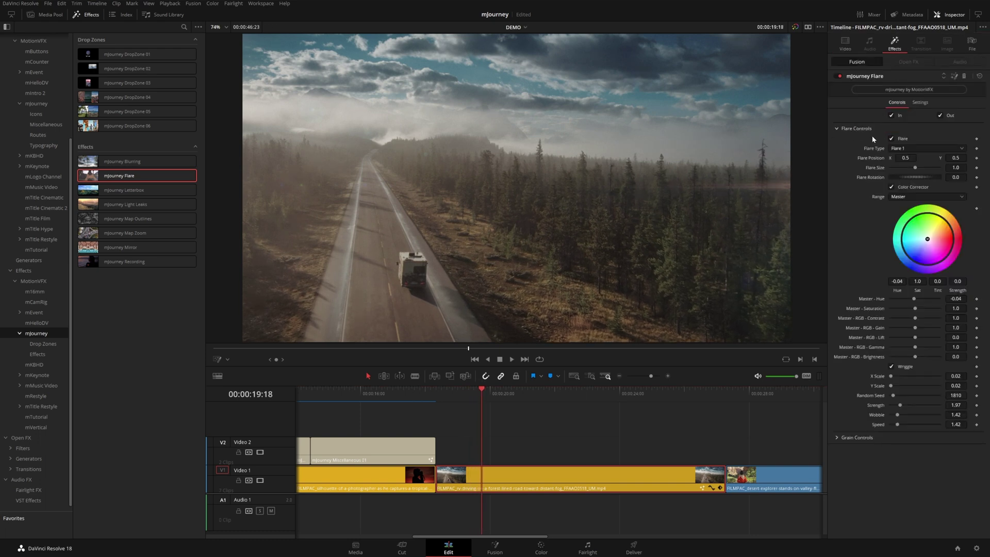
left_click(901, 148)
left_click(901, 157)
scroll(901, 149, "down", 2)
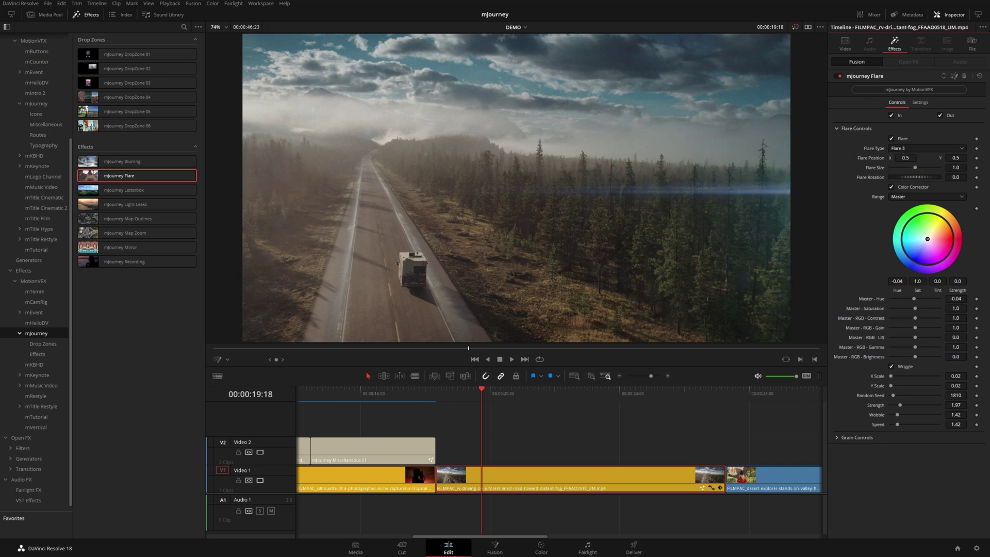
left_click_drag(906, 158, 893, 158)
left_click_drag(955, 157, 916, 158)
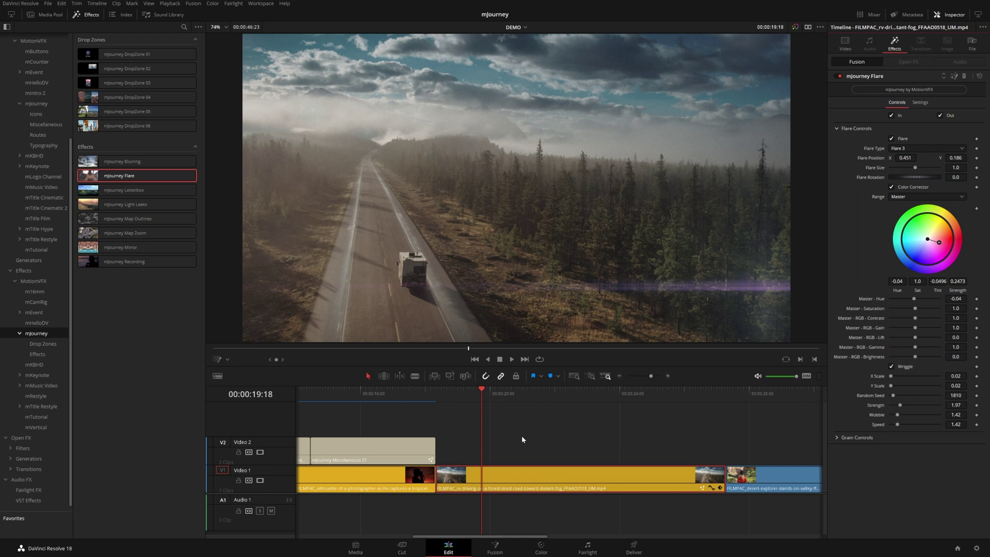
Remove the mJourney Flare effect from the road clip
left_click(965, 76)
left_click(159, 294)
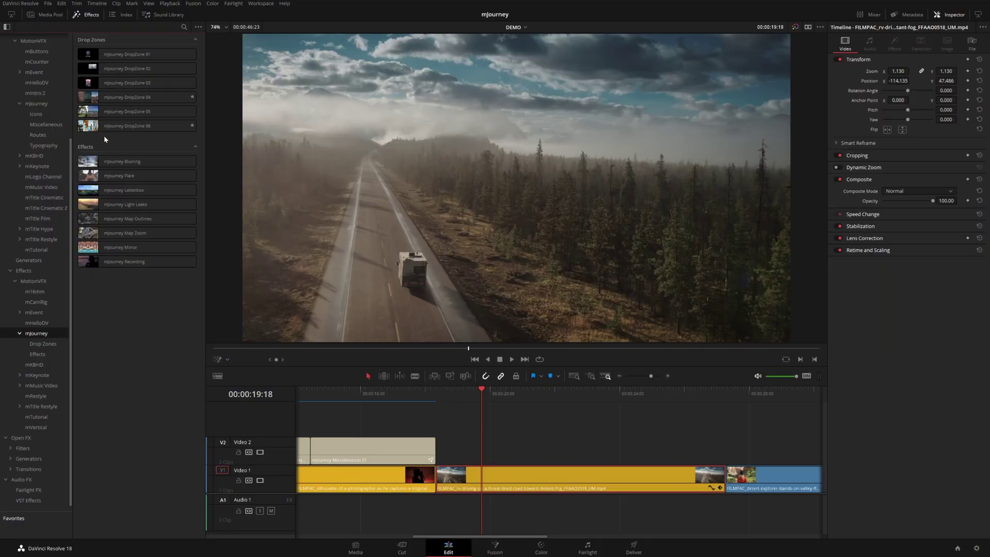
Stack the desert explorer clip on Video 2 and the female hiker clip on Video 3, both aligned to the road clip's start
key("ctrl+minus")
key("ctrl+minus")
key("ctrl+minus")
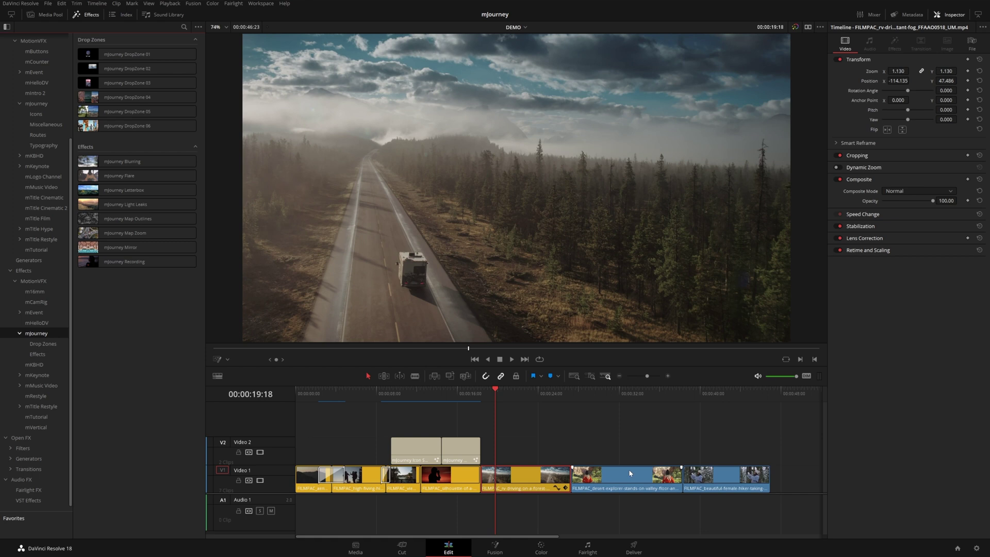
left_click_drag(630, 473, 574, 461)
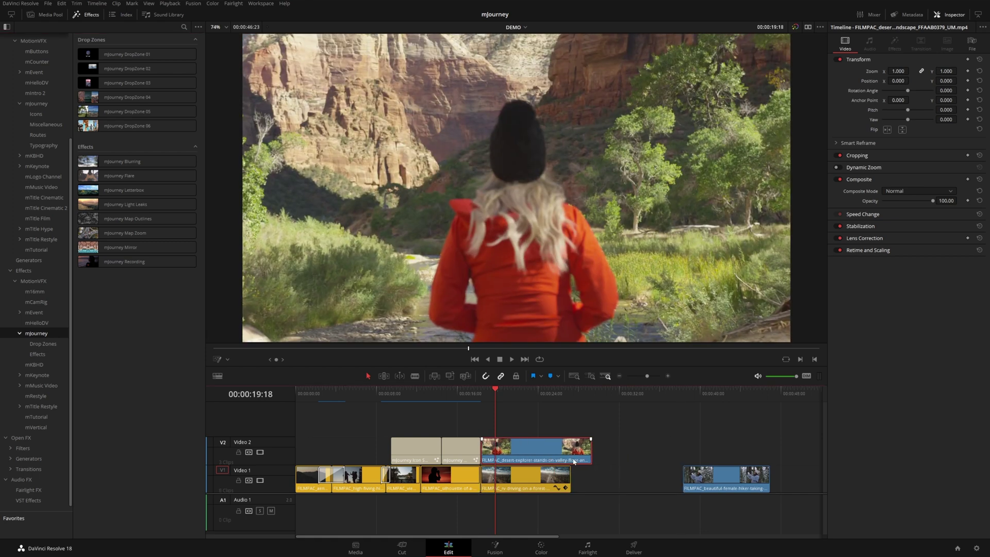
left_click_drag(706, 483, 504, 427)
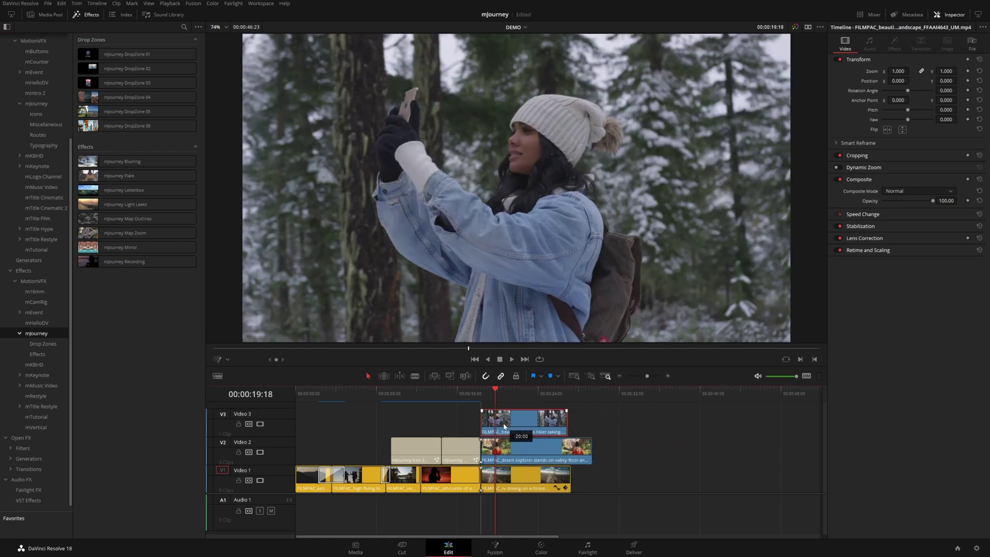
Trim the ends of the three stacked clips on Video 1, 2 and 3 to 00:00:24:03
left_click(540, 394)
left_click_drag(625, 423, 561, 471)
key("shift+bracketright")
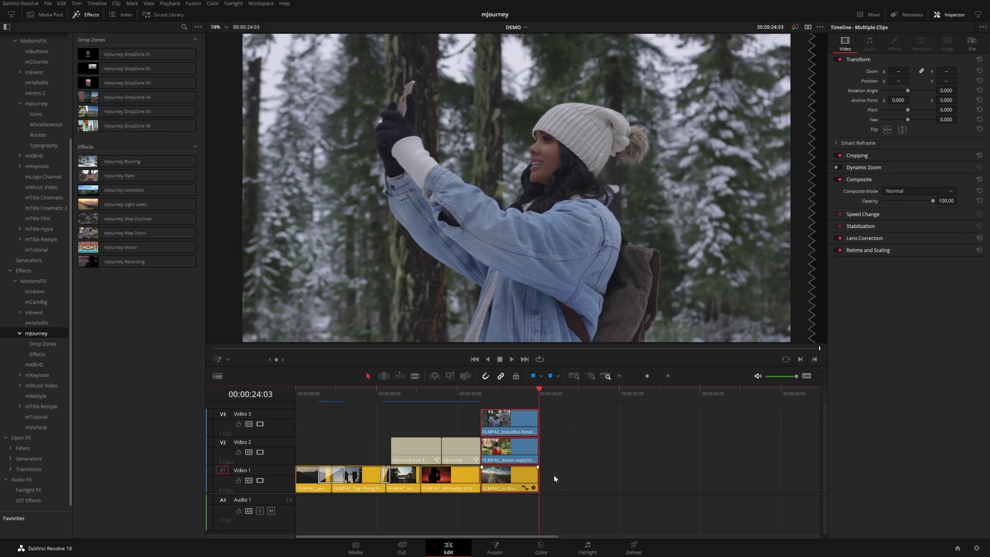
Combine the three stacked clips into a new Fusion clip and move the playhead to 00:00:20:16 within it
right_click(500, 426)
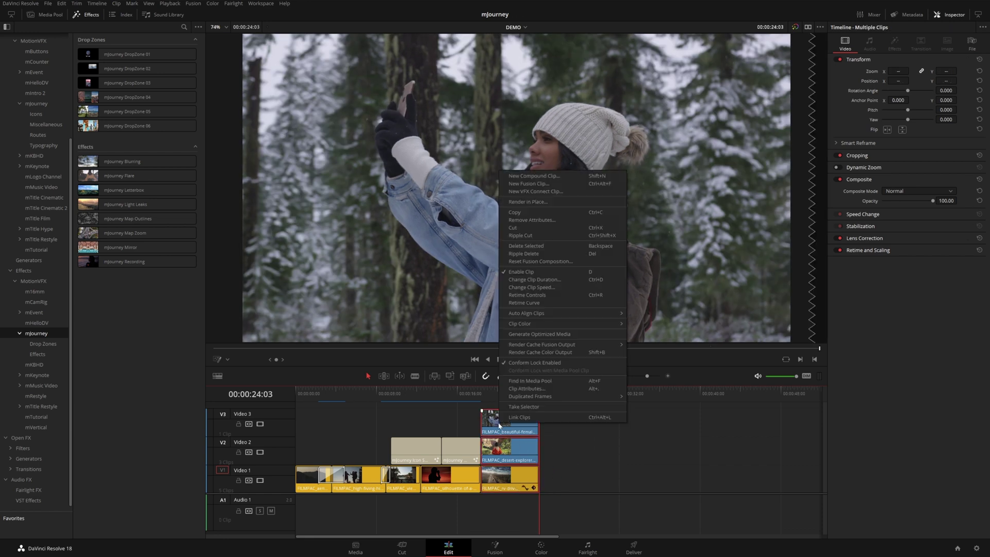
left_click(517, 184)
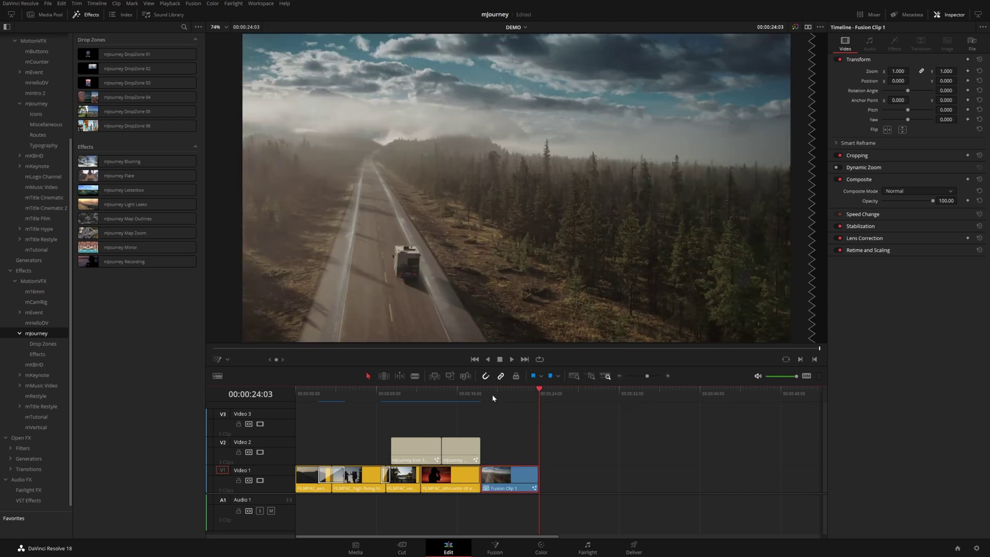
left_click_drag(493, 394, 505, 398)
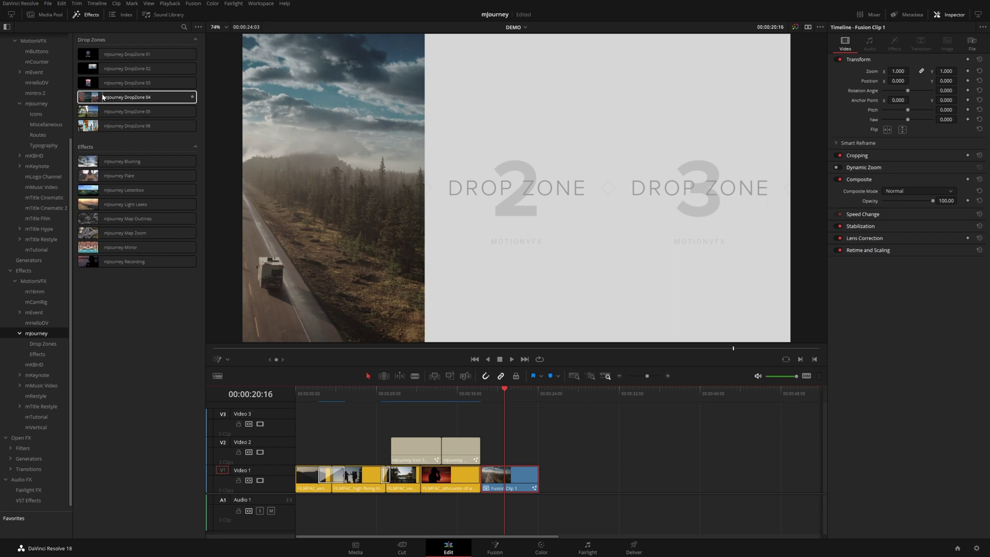
Apply the mJourney DropZone 04 effect to the Fusion clip, play back its start and open its effect settings
left_click_drag(103, 96, 495, 477)
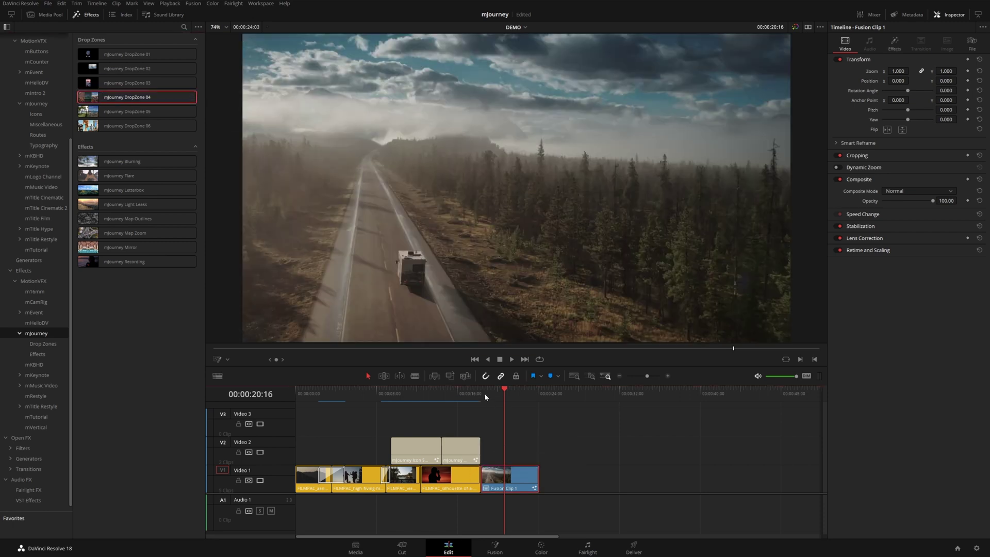
left_click(484, 393)
key("space")
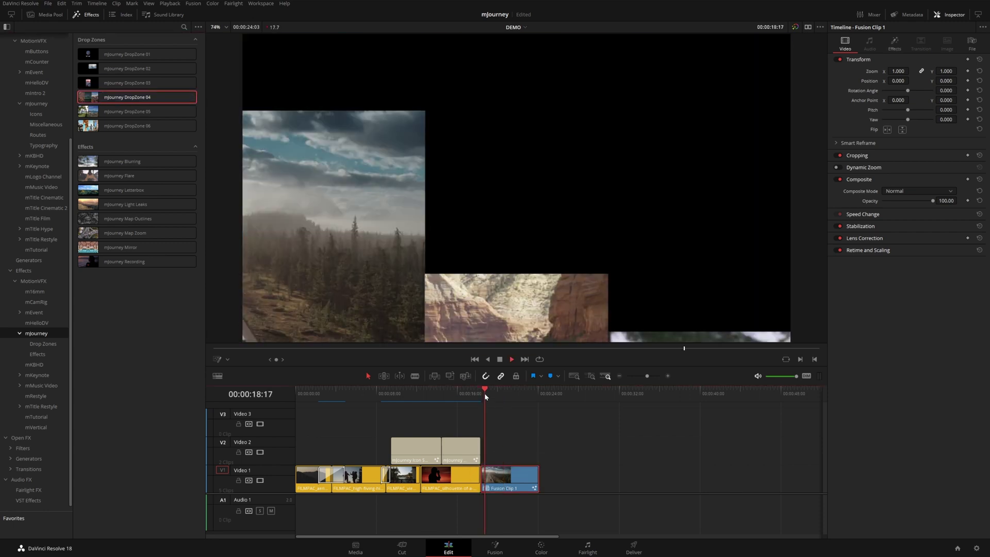
key("space")
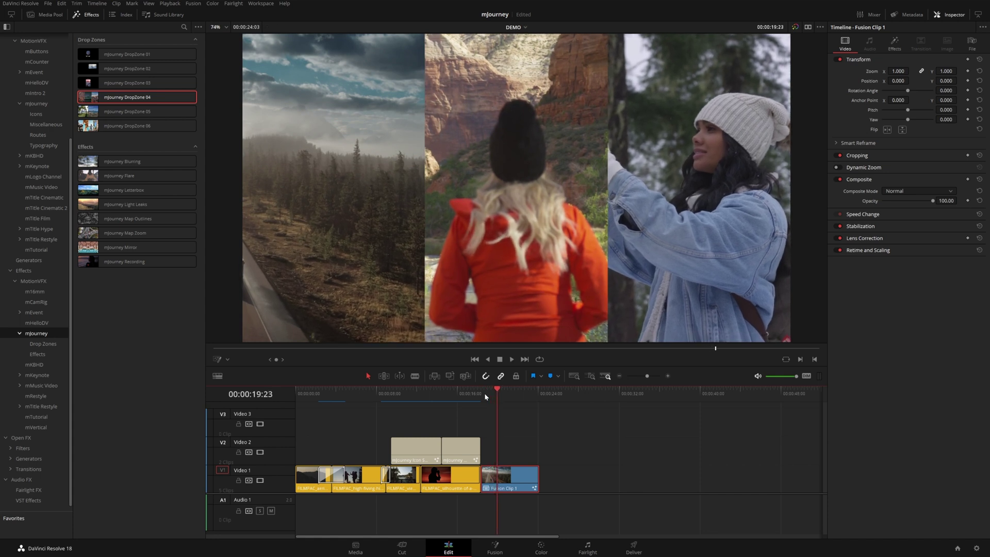
left_click(894, 47)
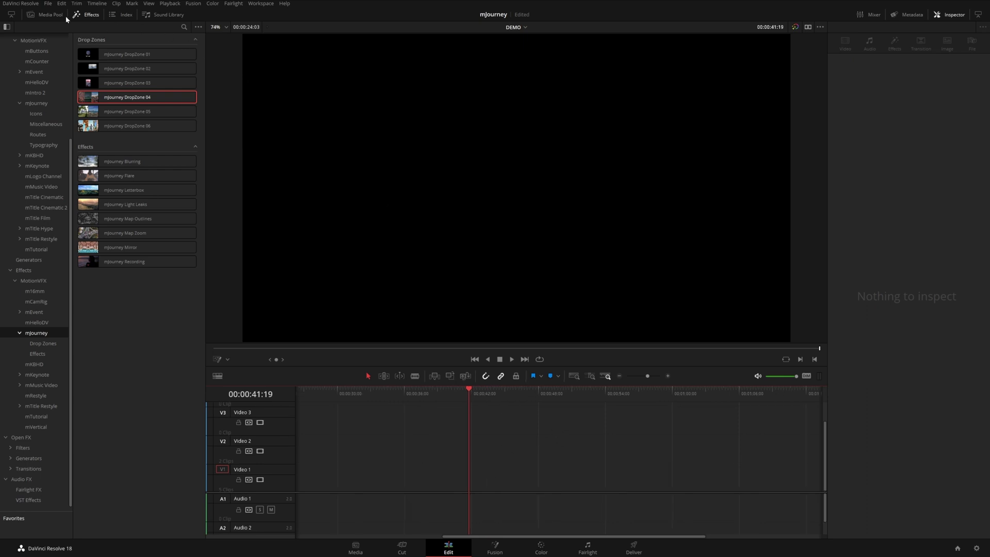
Mark a 00:00:02:18 range of the passenger silhouettes clip and place it on Video 1 at 00:00:41:19
left_click(49, 15)
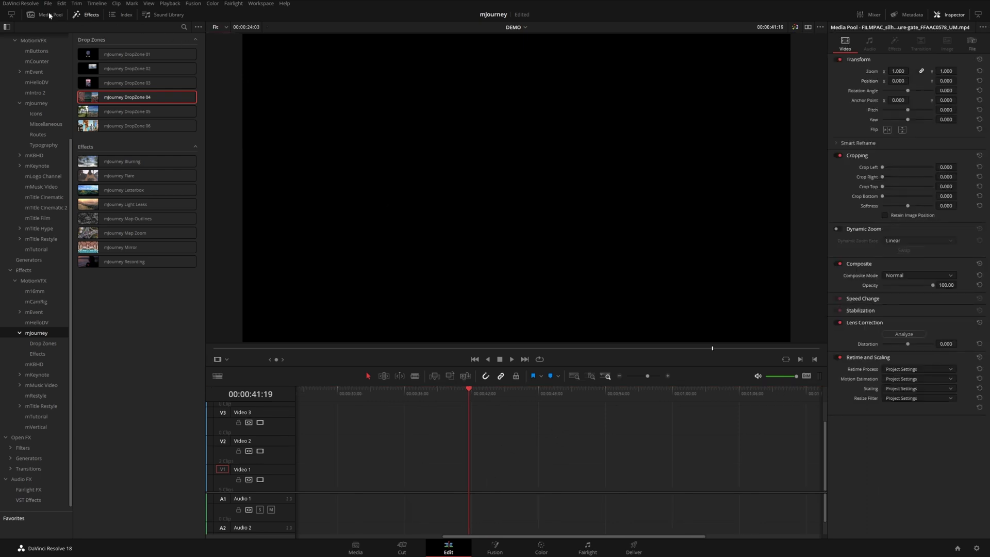
left_click(55, 16)
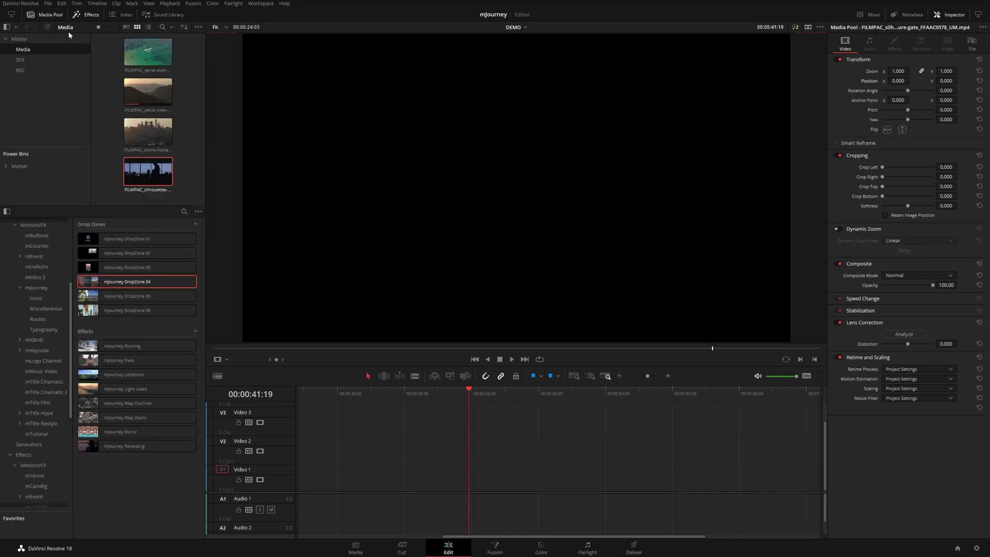
left_click(138, 176)
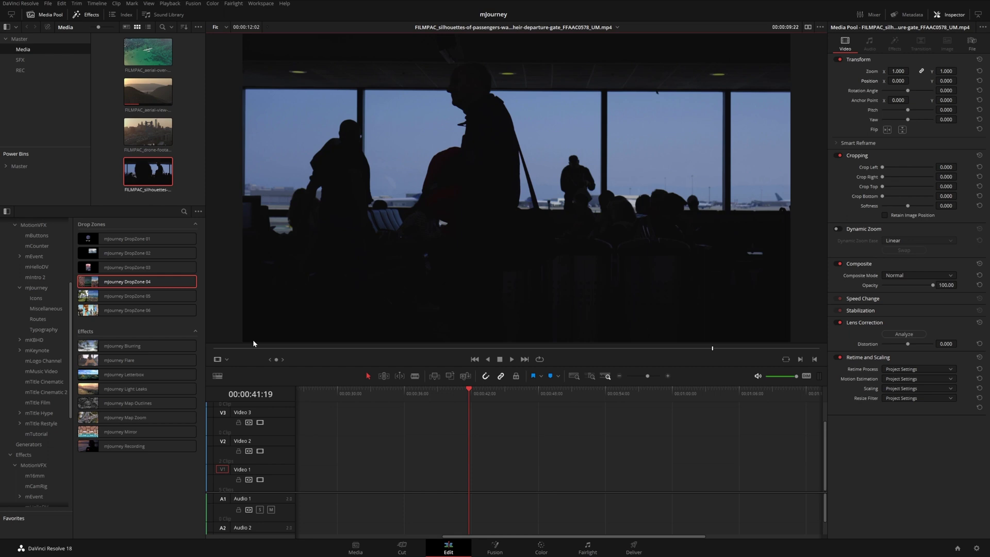
left_click_drag(252, 349, 690, 356)
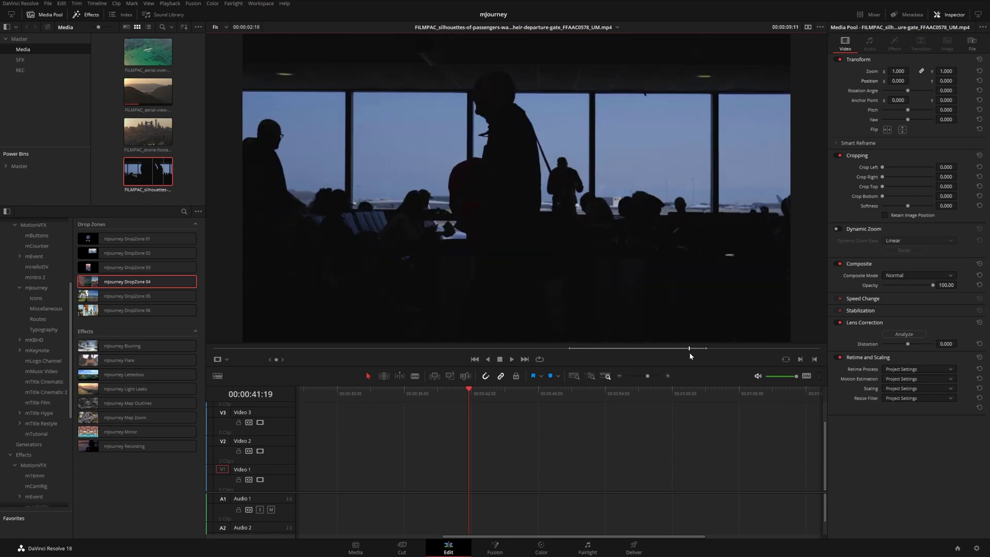
left_click_drag(515, 356, 488, 478)
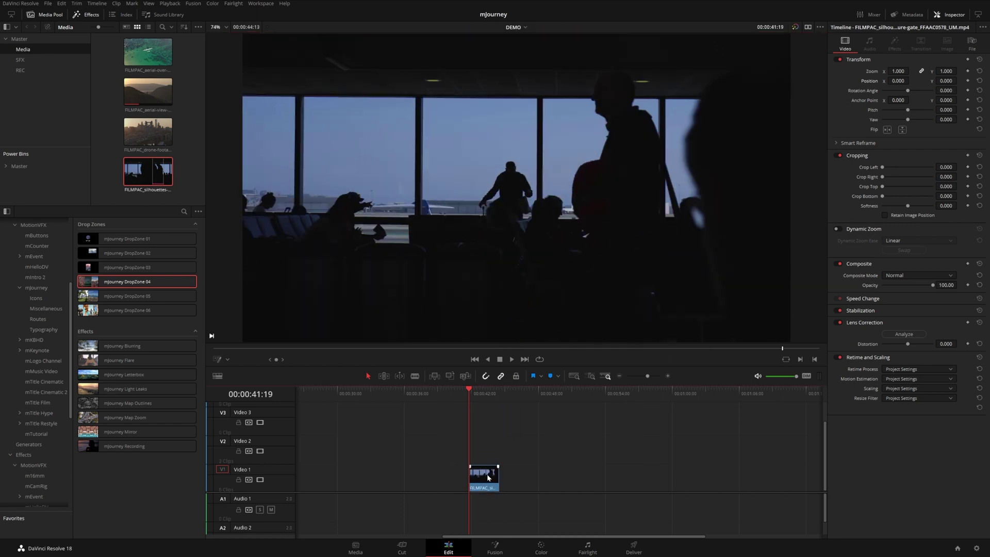
Mark a 00:00:02:06 range of the airplane-over-a-lake clip and place it directly after the silhouettes clip on Video 1
scroll(518, 478, "up", 4)
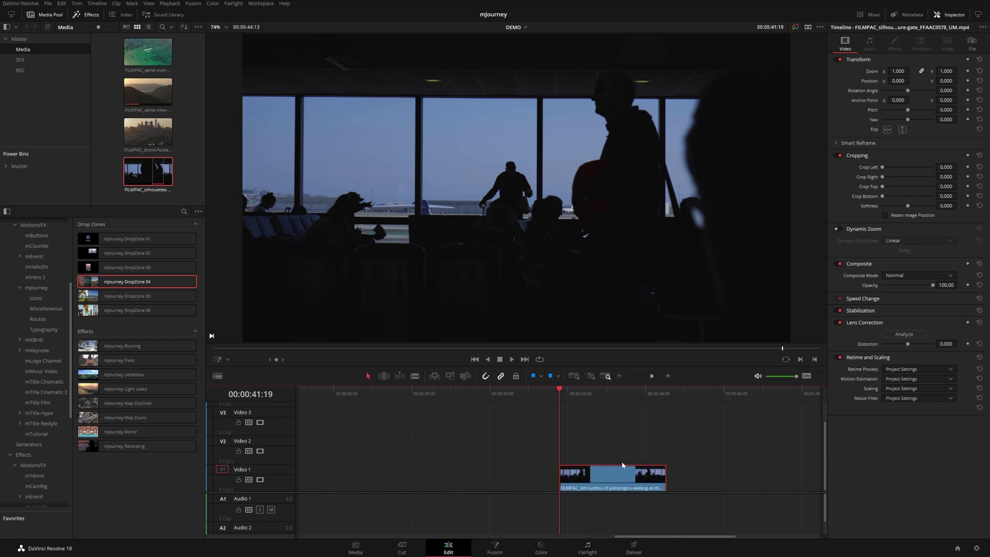
left_click_drag(623, 464, 479, 433)
double_click(157, 59)
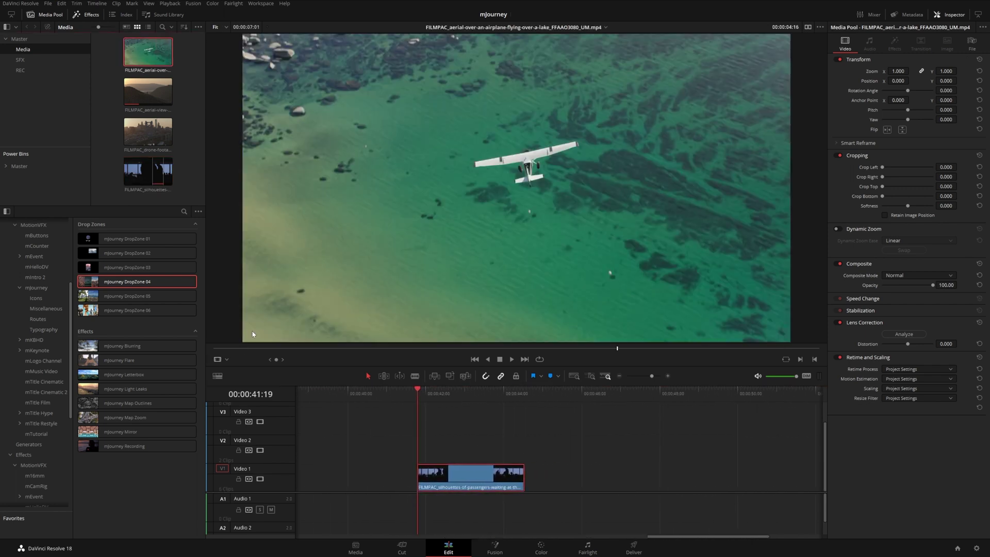
left_click_drag(234, 348, 462, 349)
key("i")
left_click_drag(462, 349, 654, 351)
key("o")
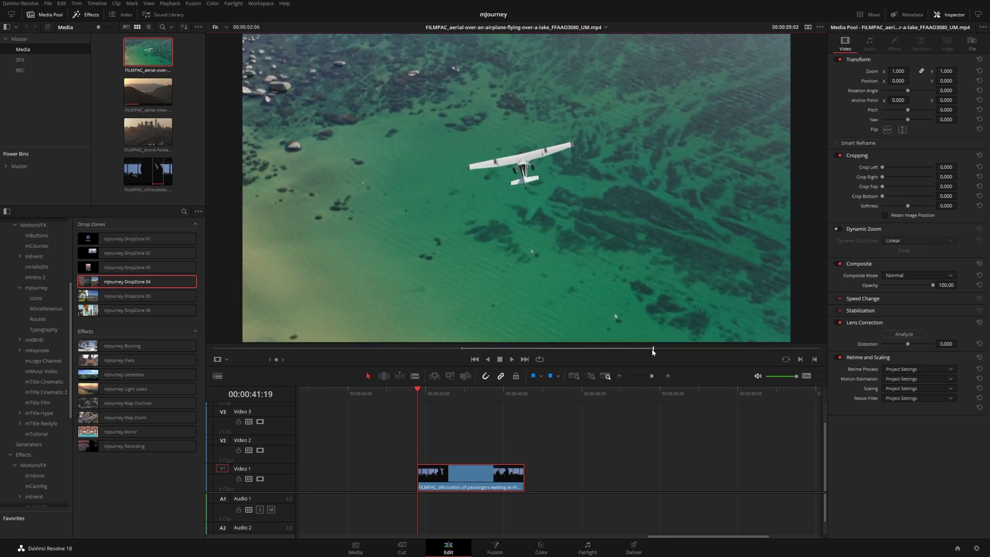
left_click_drag(538, 299, 531, 477)
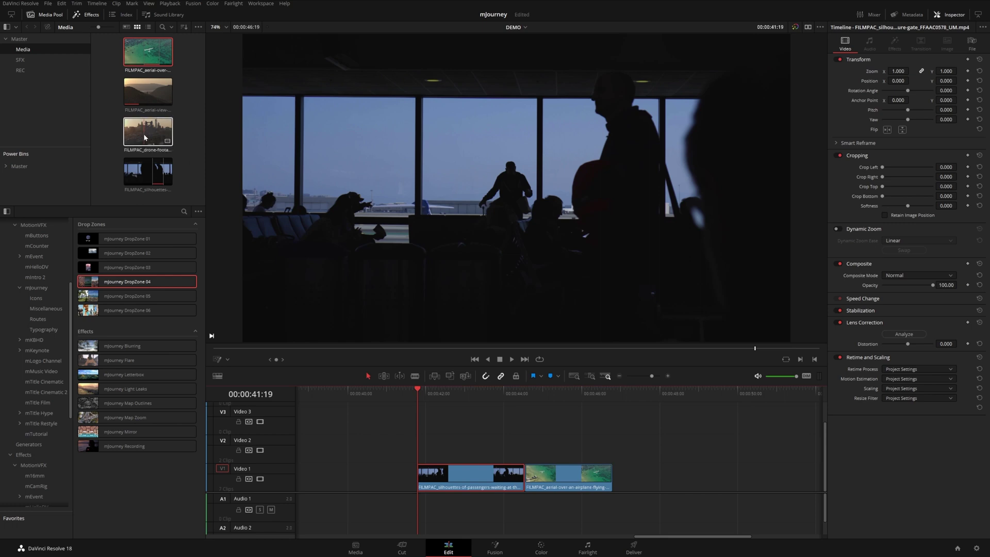
Mark a range of the drone bridge footage and place it directly after the airplane clip on Video 1
double_click(143, 137)
left_click_drag(266, 348, 606, 467)
key("i")
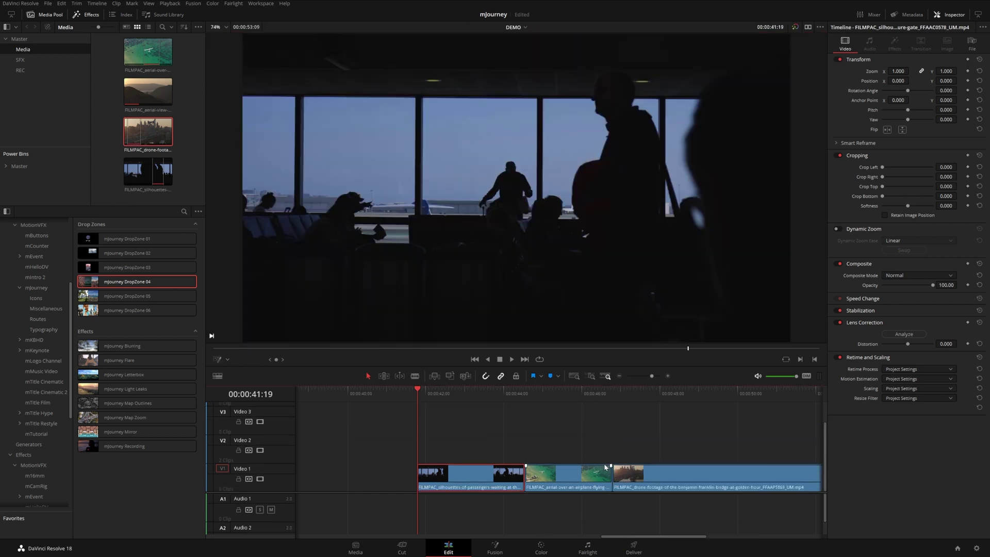
Add the mJourney Miscellaneous 09 title on Video 2 above the silhouettes clip, trim it to that clip's end and play it back
left_click(52, 15)
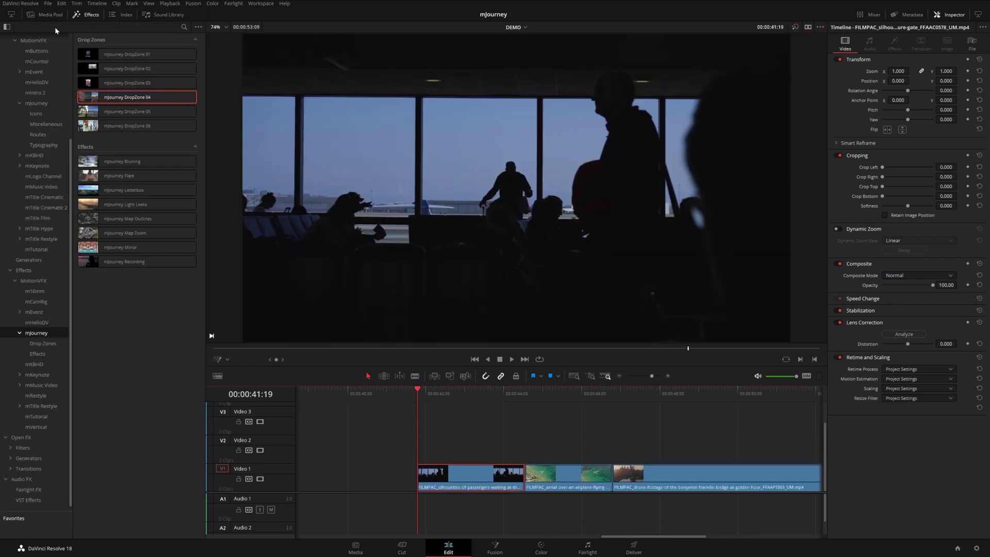
scroll(42, 165, "up", 5)
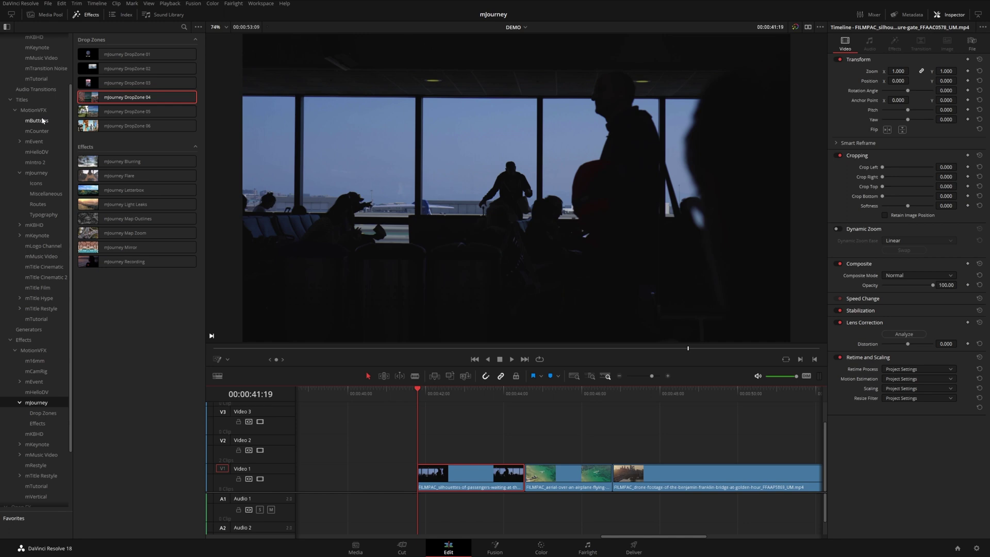
left_click(51, 259)
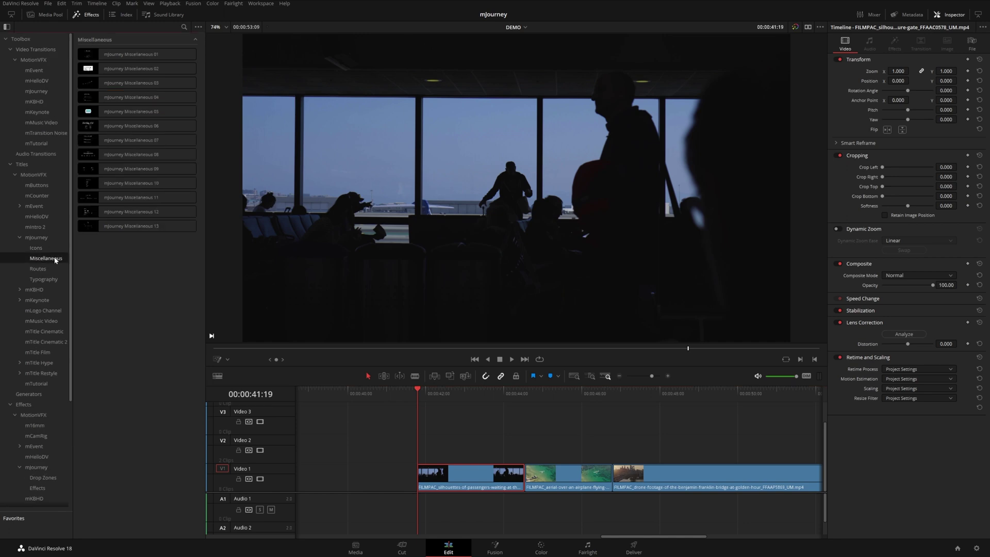
left_click(106, 169)
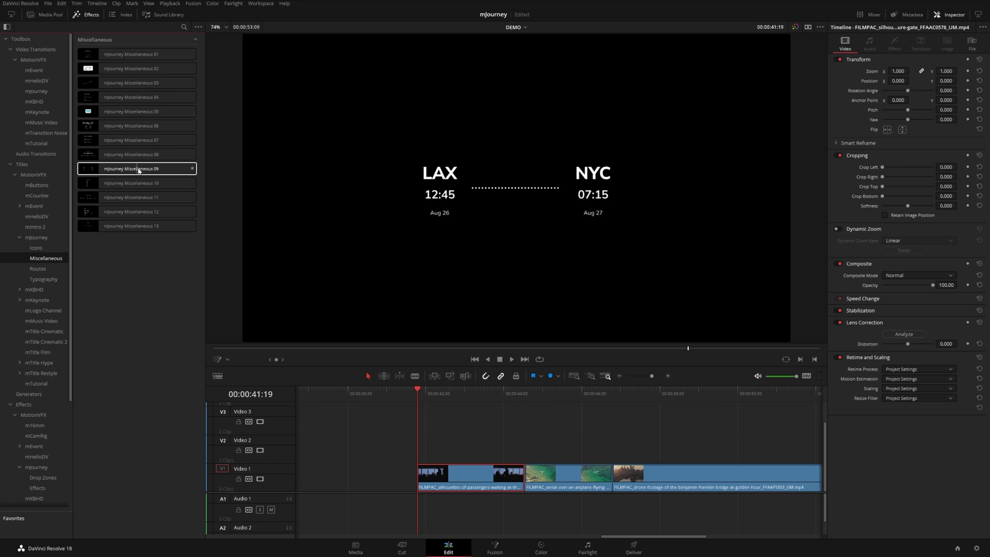
left_click_drag(135, 171, 445, 454)
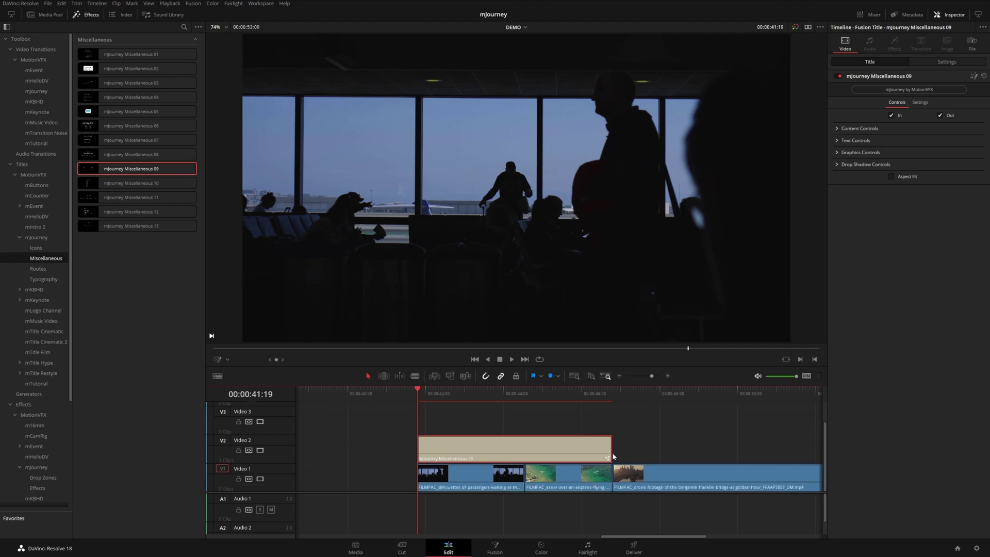
left_click_drag(612, 454, 524, 452)
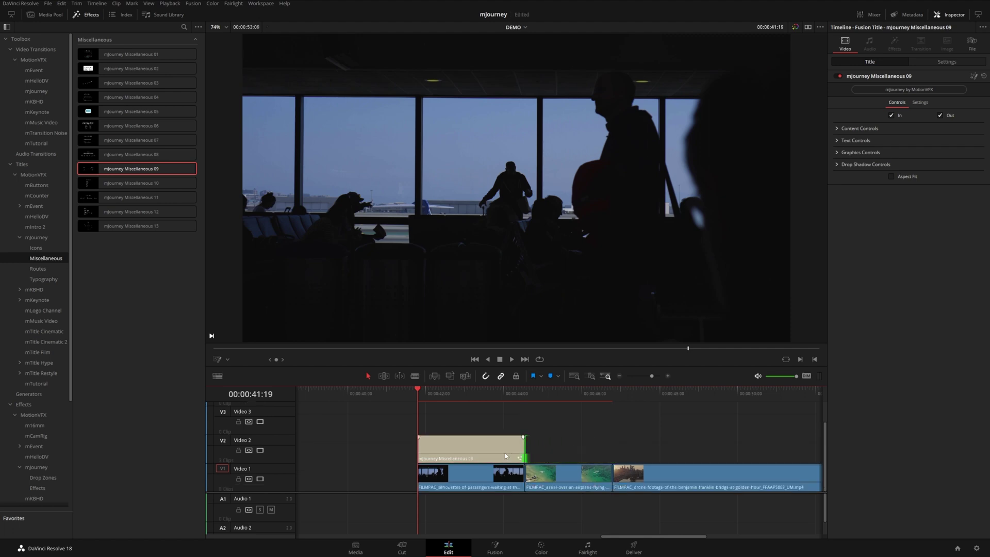
key("space")
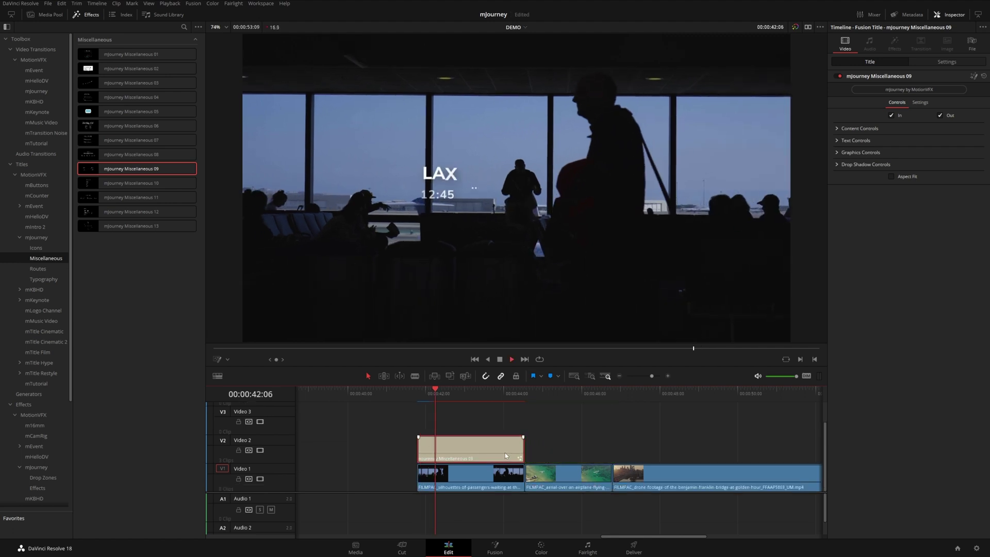
Turn off the LAX–NYC title's Out animation and drop shadow, and set its content scale to 1.336
left_click(942, 116)
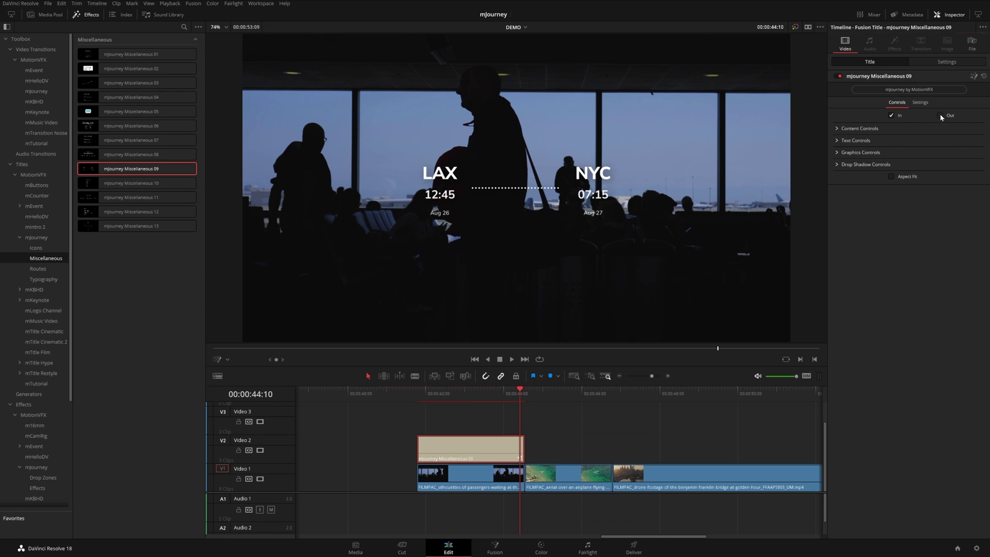
left_click(838, 129)
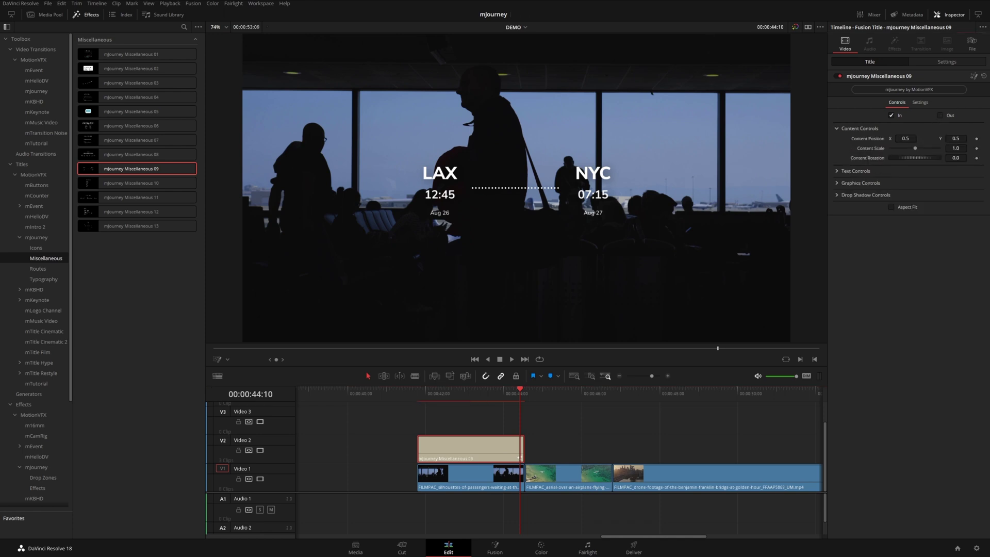
left_click_drag(955, 148, 976, 148)
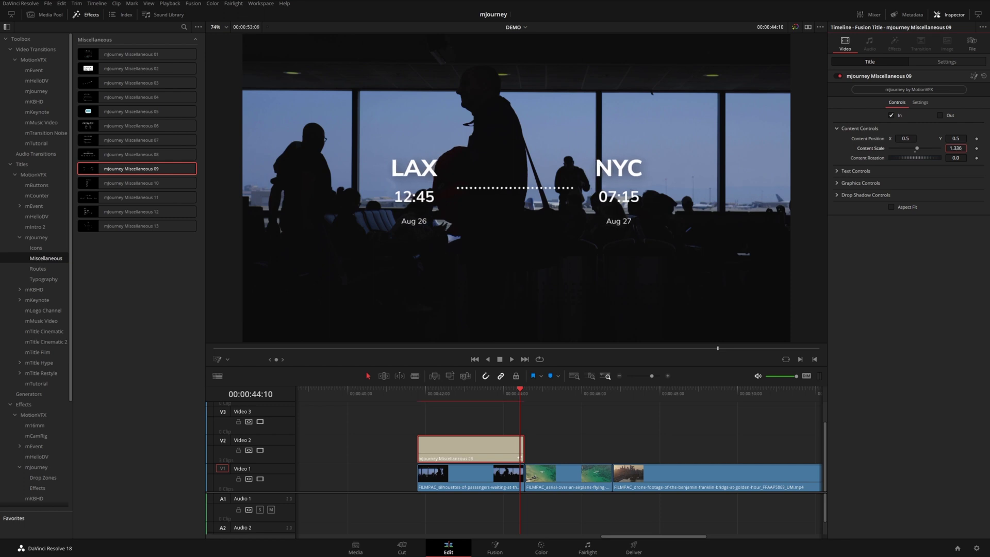
left_click(837, 196)
left_click(892, 205)
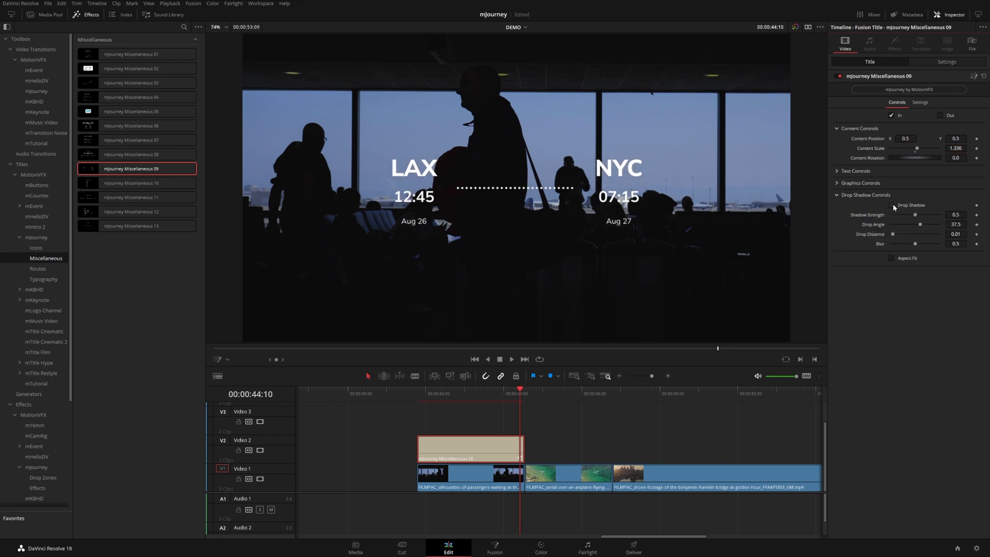
Add the mJourney Typography 06 title on Video 2 above the airplane clip and move the playhead to 00:00:46:08
left_click(45, 280)
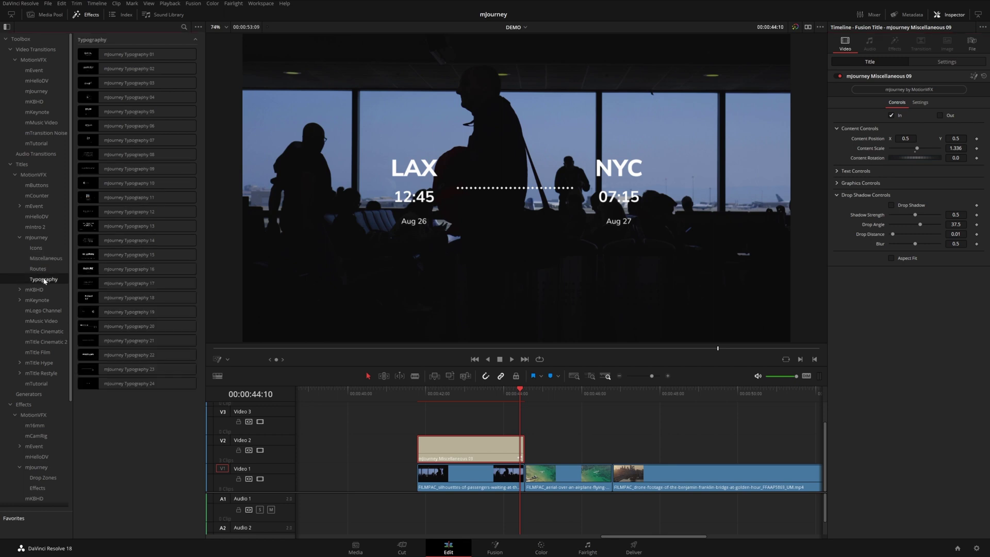
mouse_move(97, 129)
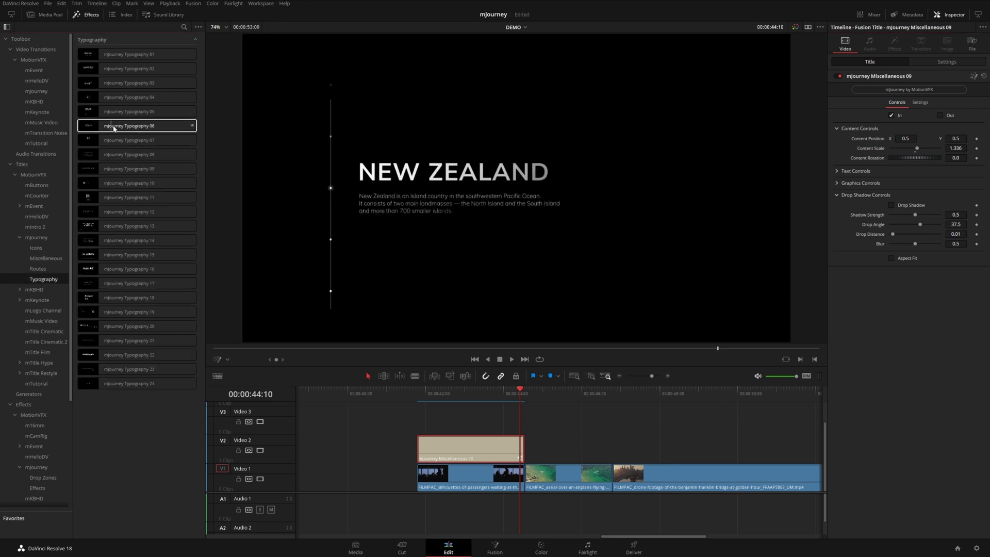
left_click_drag(114, 128, 528, 448)
left_click(593, 394)
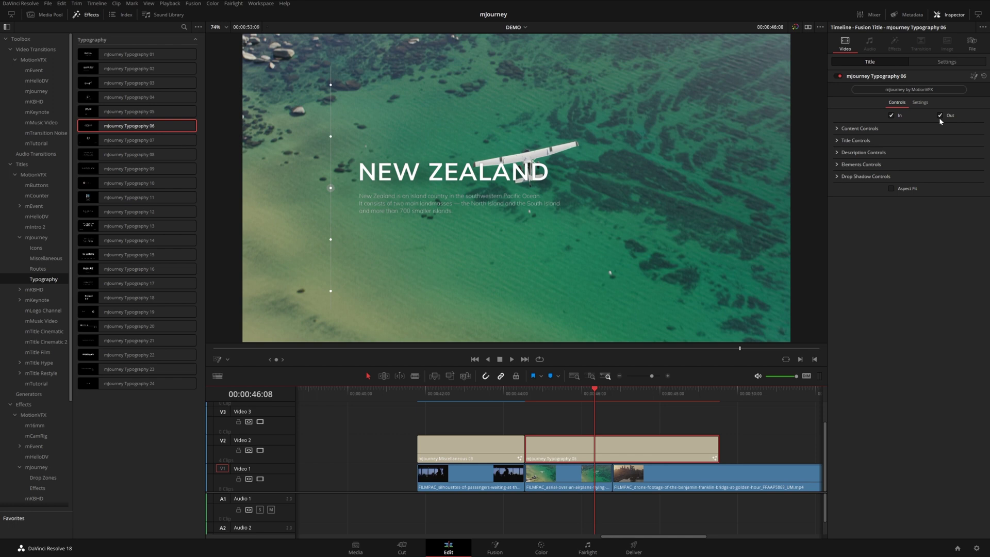
Turn off the New Zealand title's Out animation and drop shadow, set its content position X to 0.429, and trim it to the airplane clip's end
left_click(837, 177)
left_click(892, 187)
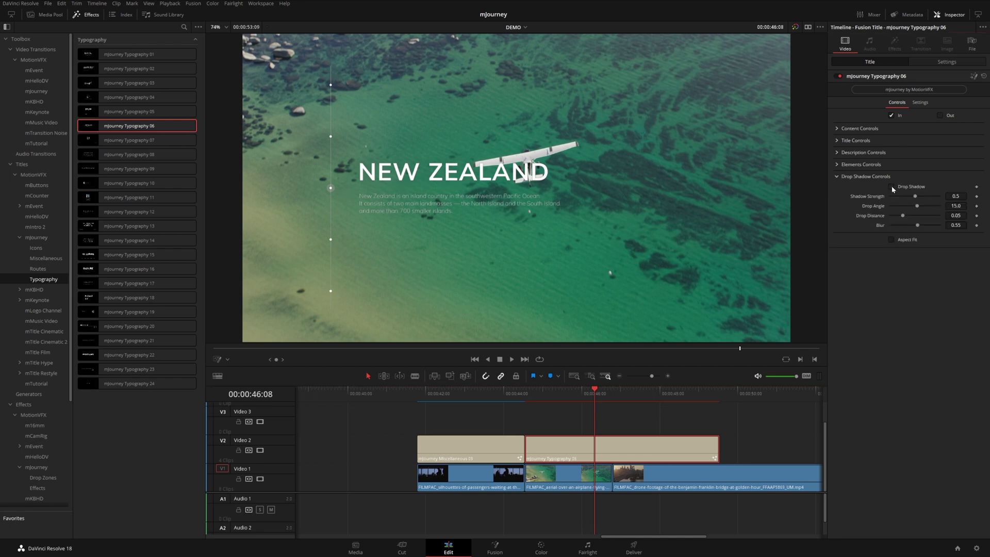
left_click(837, 129)
left_click_drag(905, 138, 873, 138)
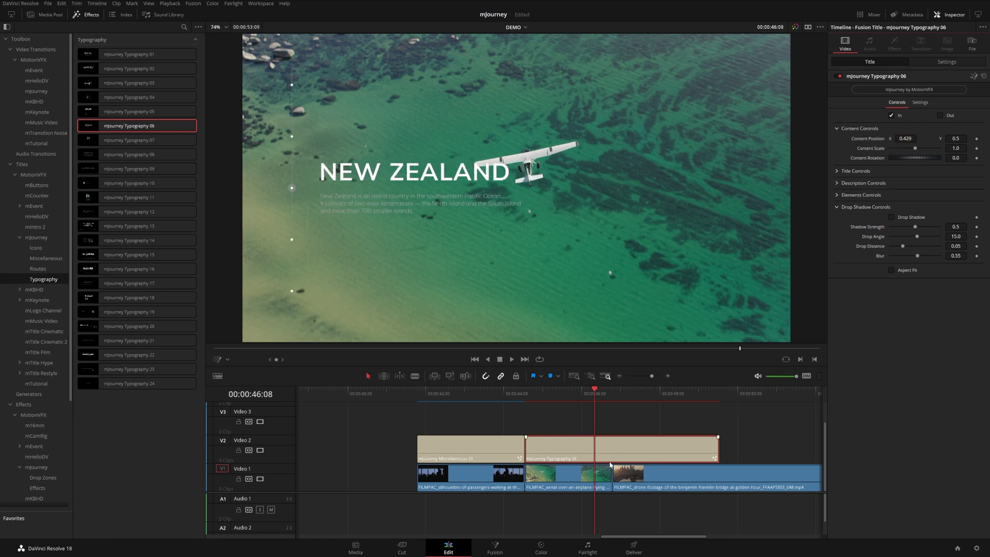
left_click_drag(715, 447, 612, 452)
Set the airplane clip's zoom to 1.380 and its position to X 346 and Y -77
left_click(597, 475)
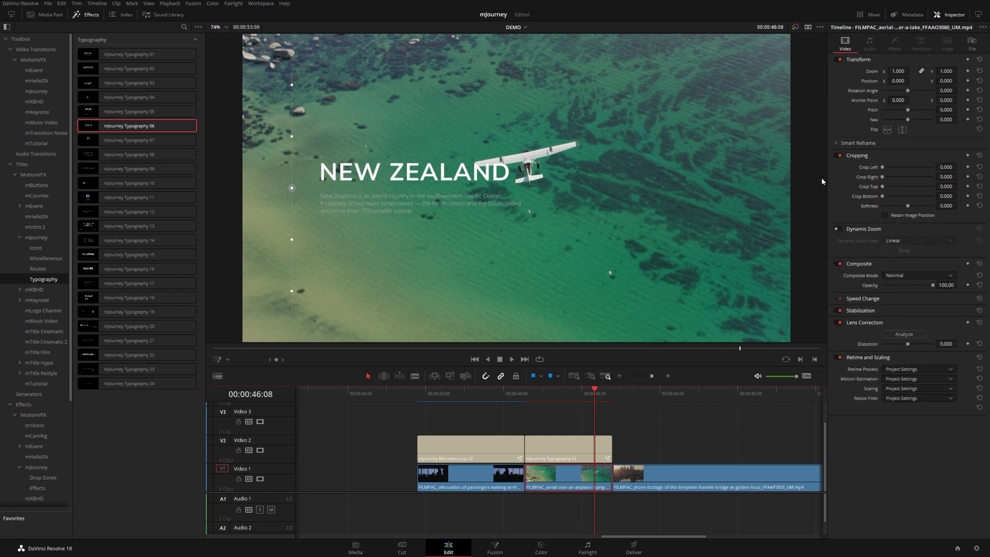
left_click_drag(898, 72, 985, 80)
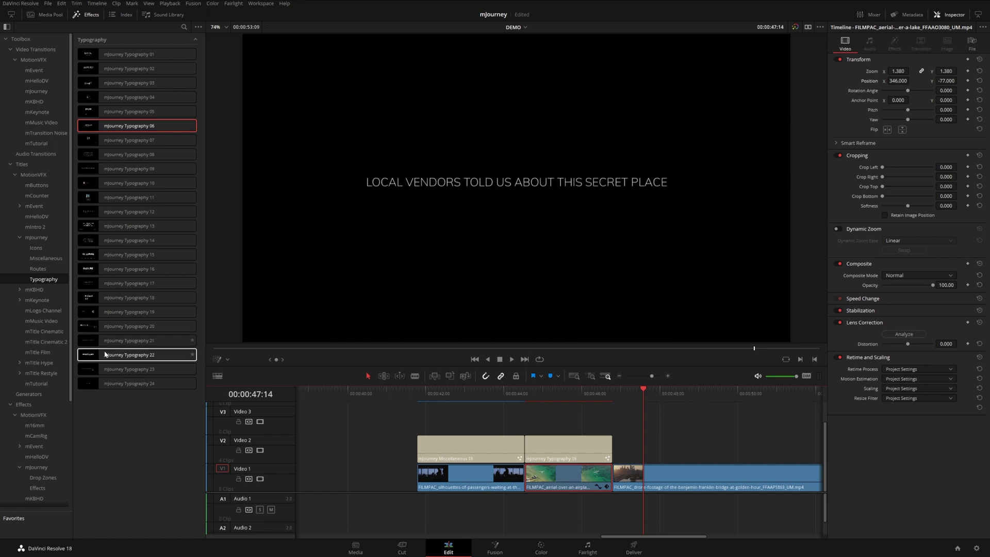
Add the mJourney Typography 22 title on Video 2 above the drone bridge clip, ending where that clip ends
left_click_drag(107, 353, 703, 447)
scroll(645, 448, "right", 3)
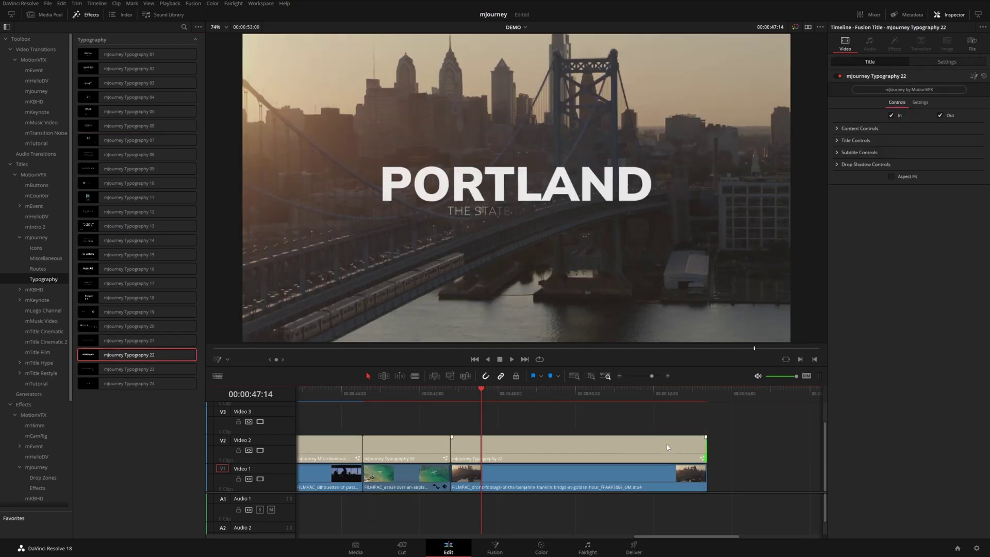
Change the mJourney Typography 22 title text to "NEW YORK CITY" and its subtitle to "THE CONCRETE JUNGLE"
left_click(838, 140)
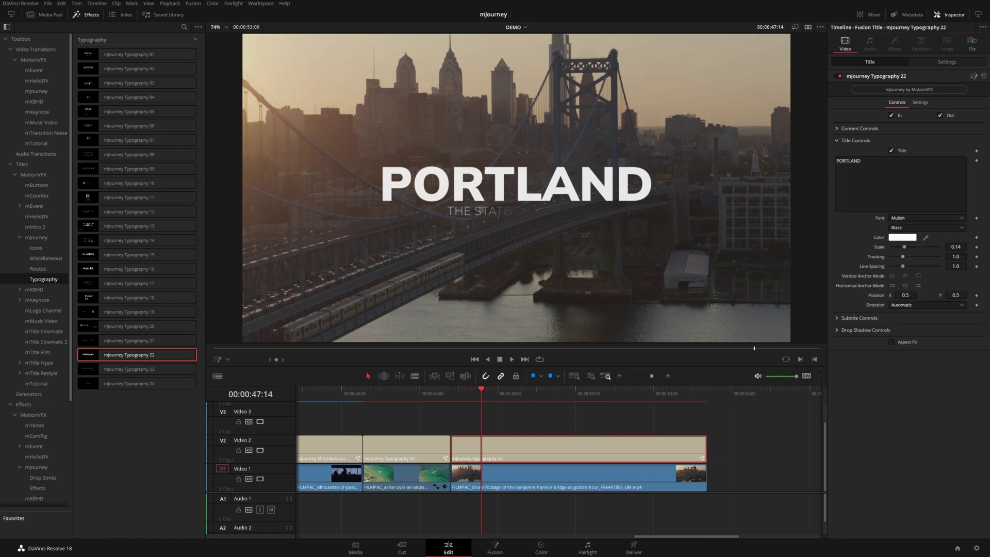
double_click(849, 161)
type("NEW YORK CITY")
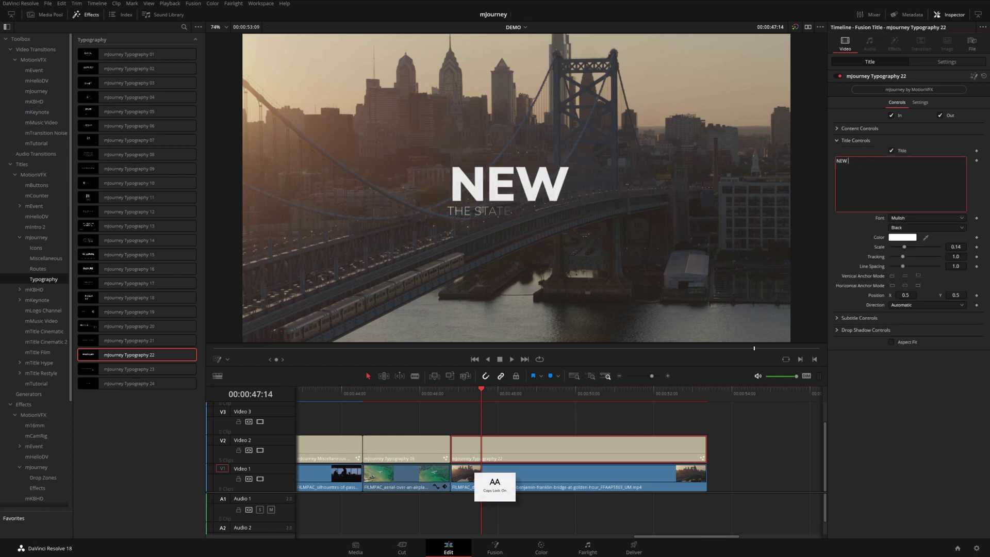
left_click(838, 319)
left_click(877, 356)
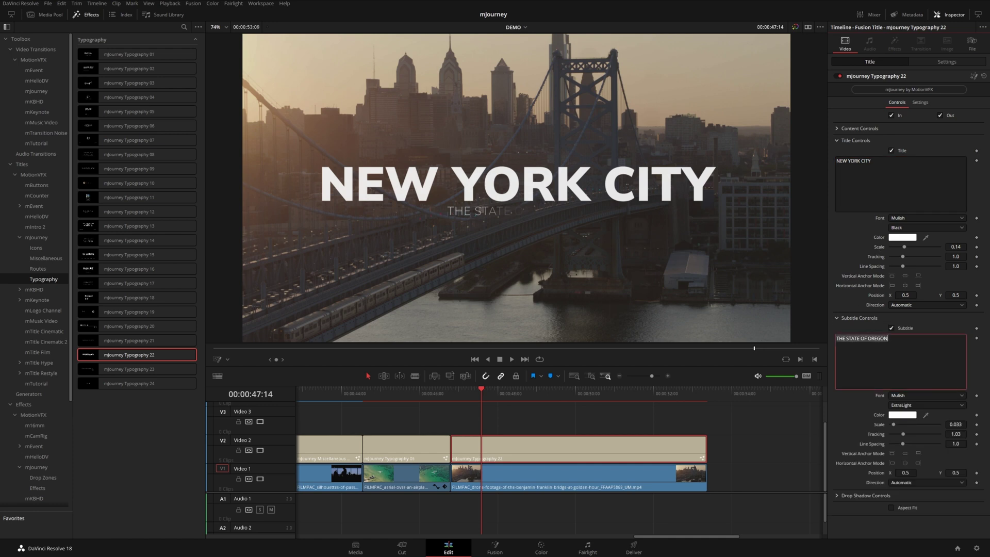
type("THE CONCRETE")
type("JUNGLE")
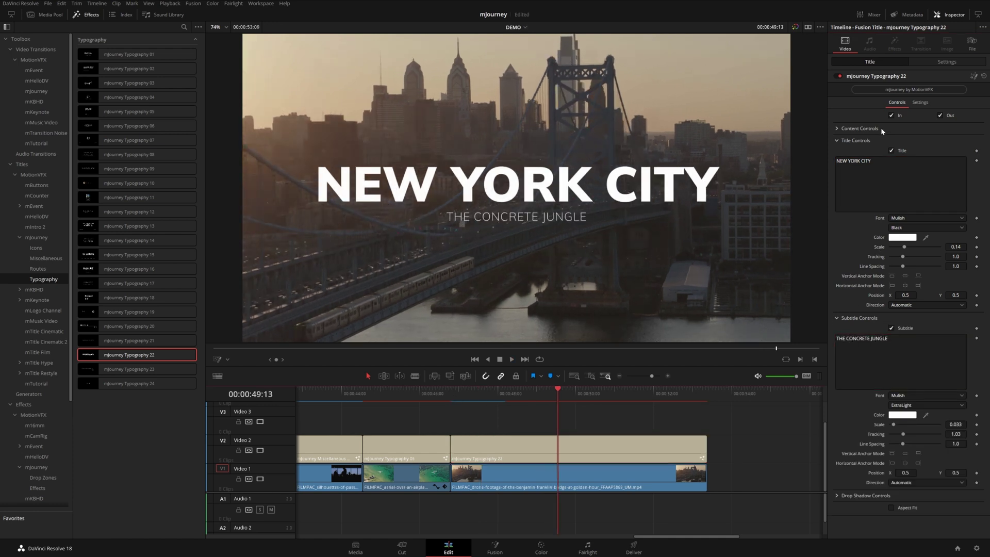
Set the New York City title's content position Y to 0.575 and move the playhead to the title's start
left_click(839, 130)
mouse_move(955, 138)
left_mouse_down()
mouse_move(989, 138)
mouse_move(971, 138)
left_mouse_up()
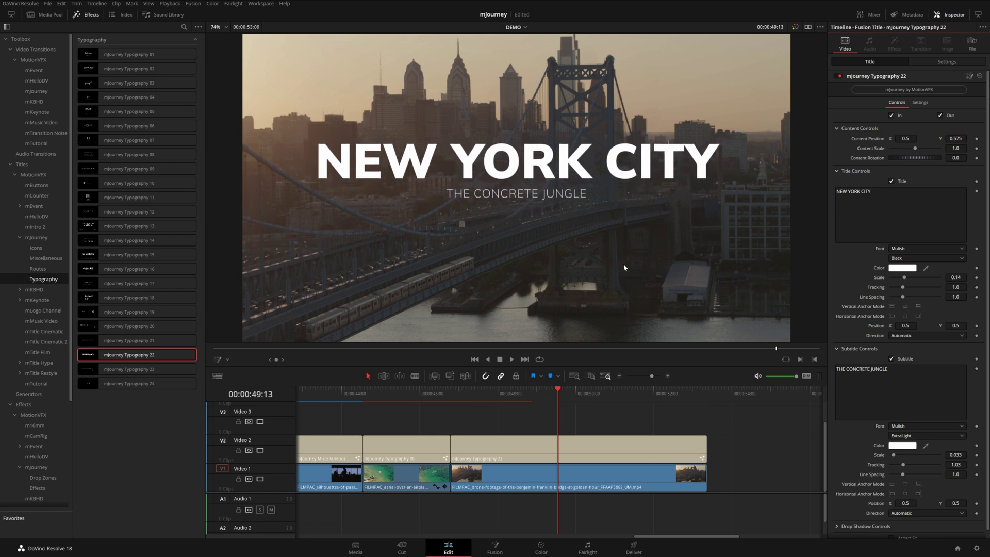
left_click(454, 395)
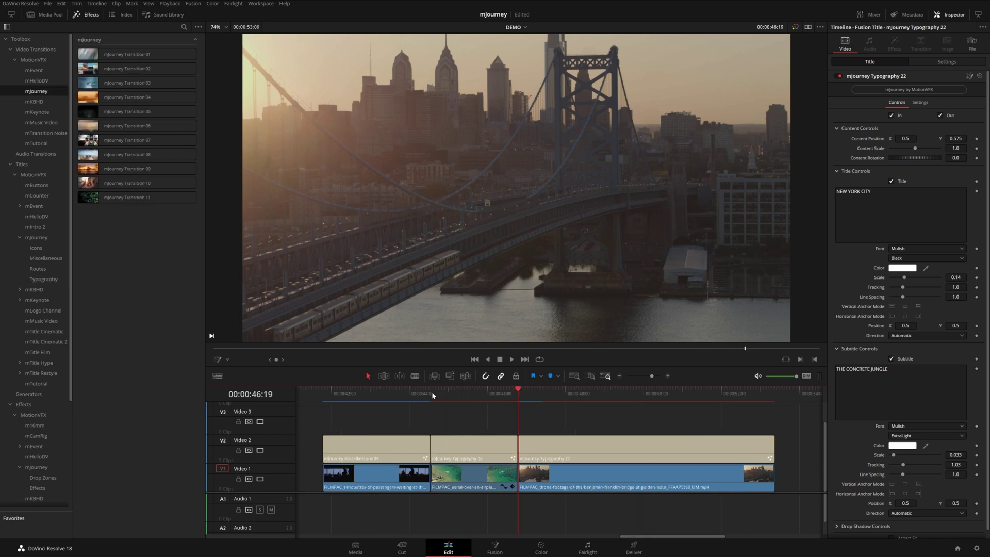
Apply mJourney Transition 09 at the passengers-to-airplane cut on Video 1 and Video 2, rolling the Video 2 cut 3 frames earlier, and preview it
left_click(431, 395)
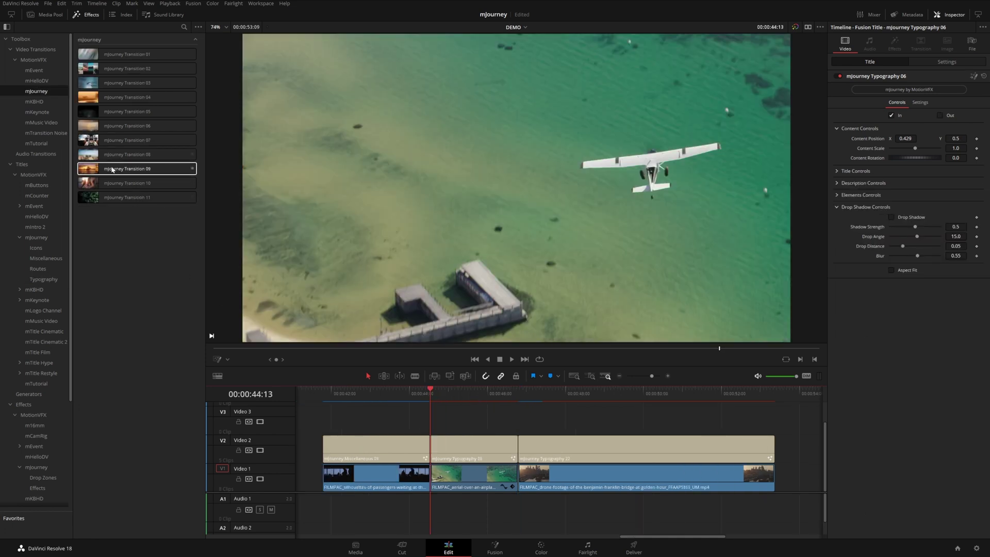
mouse_move(106, 168)
left_mouse_down()
mouse_move(261, 210)
mouse_move(409, 358)
mouse_move(403, 394)
mouse_move(442, 479)
mouse_move(426, 457)
left_mouse_up()
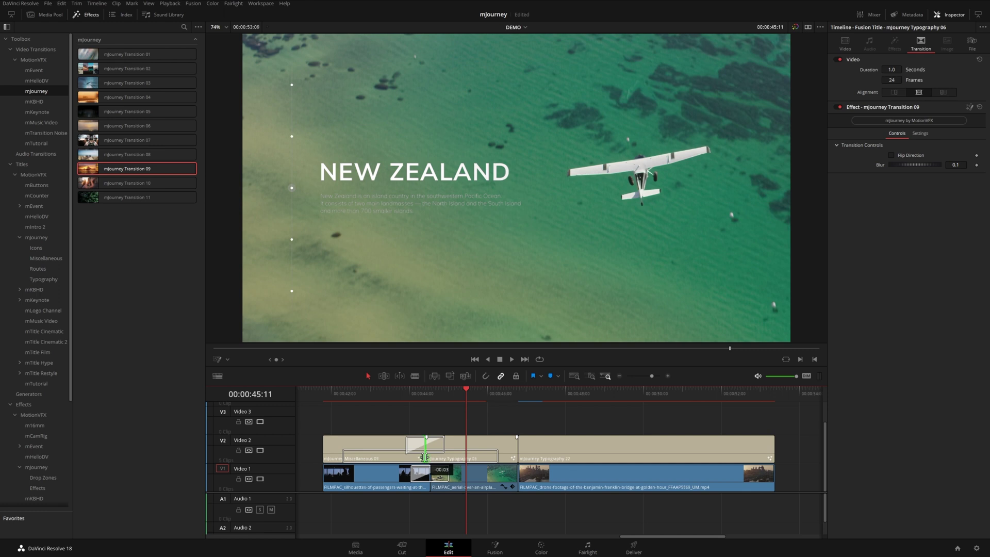
left_click_drag(415, 419, 396, 393)
left_click(398, 398)
key("space")
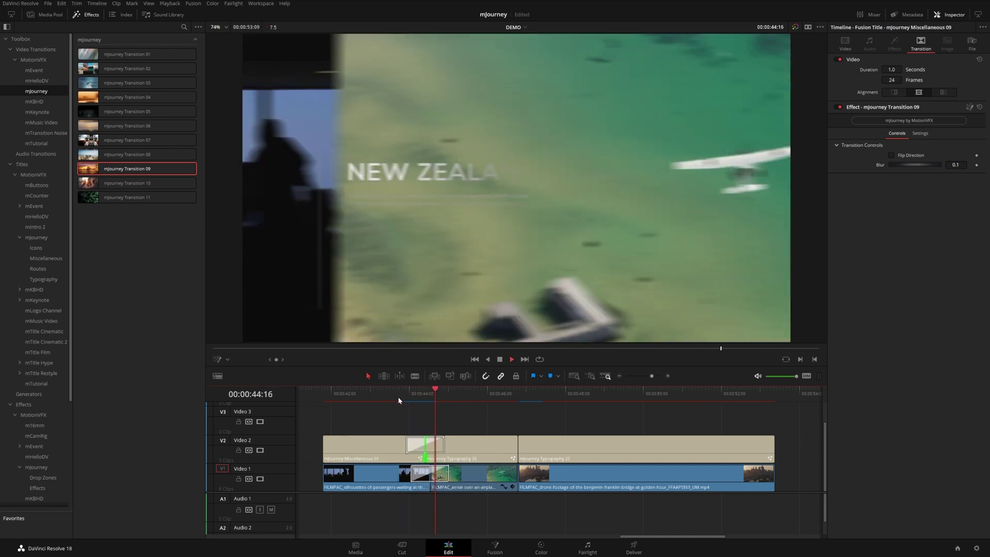
left_click(323, 395)
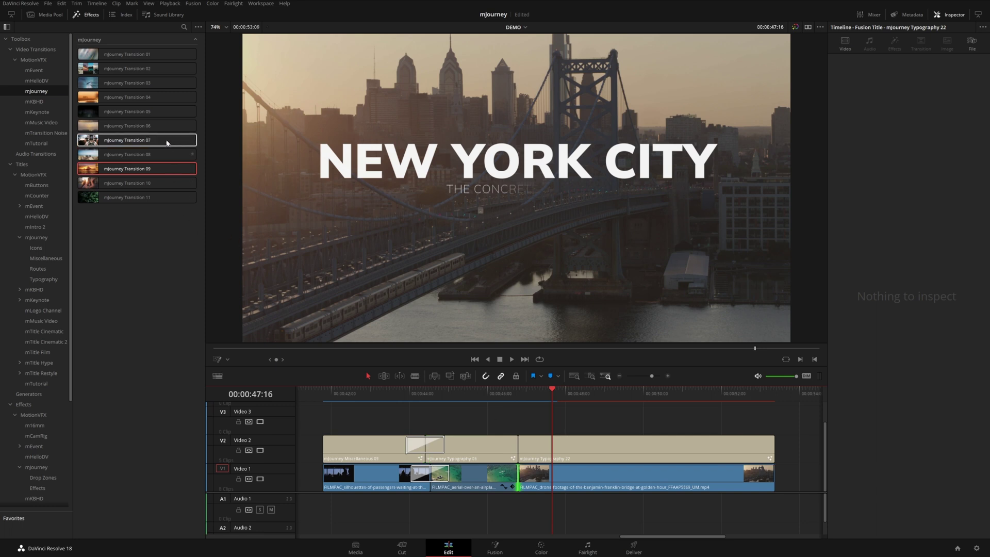
Apply mJourney Transition 06 between the airplane and drone bridge clips on Video 1 and play it back
left_click_drag(160, 126, 494, 484)
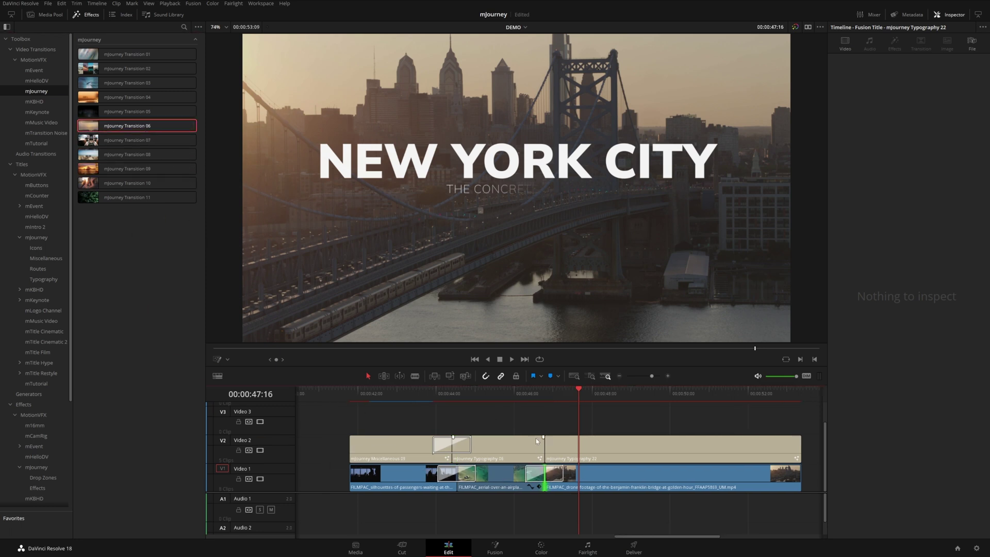
left_click(523, 395)
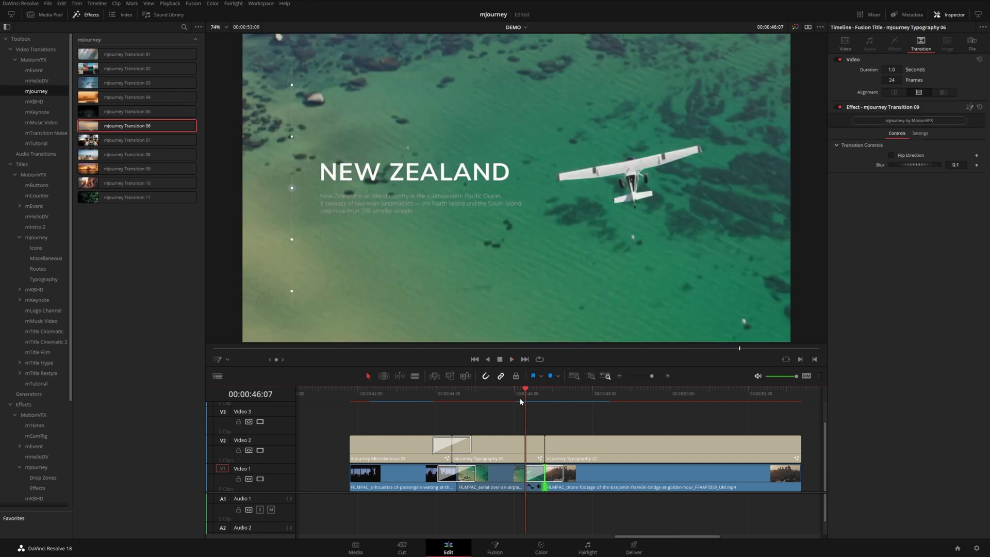
key("space")
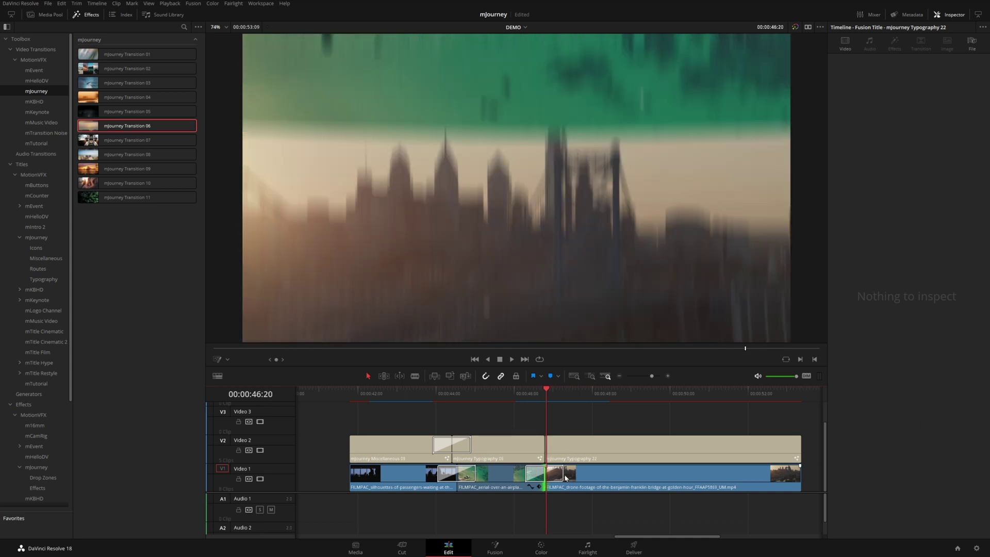
Try mJourney Transition 06 between the New Zealand and New York City titles on Video 2 as well, then preview and undo it
left_click_drag(536, 479, 541, 452)
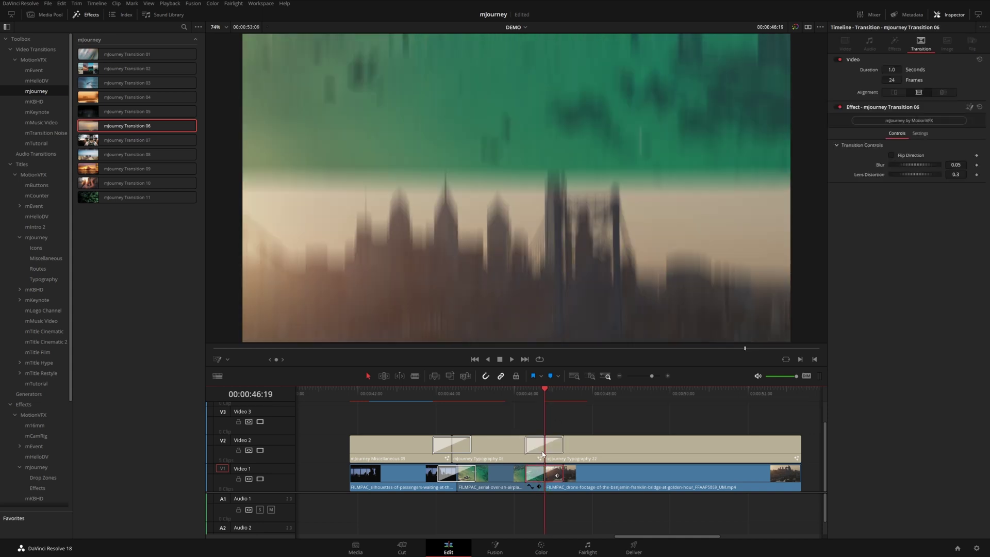
left_click(524, 396)
key("space")
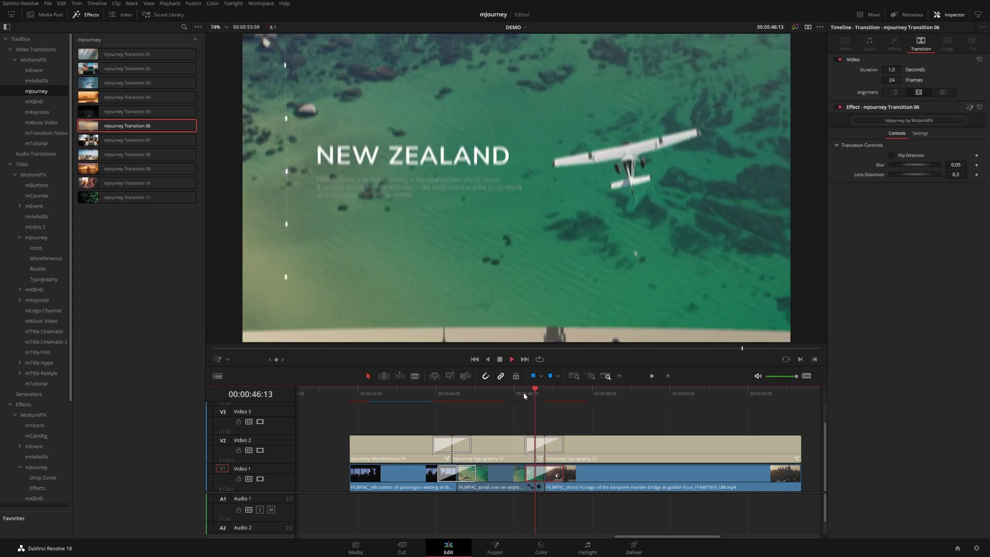
left_click(524, 396)
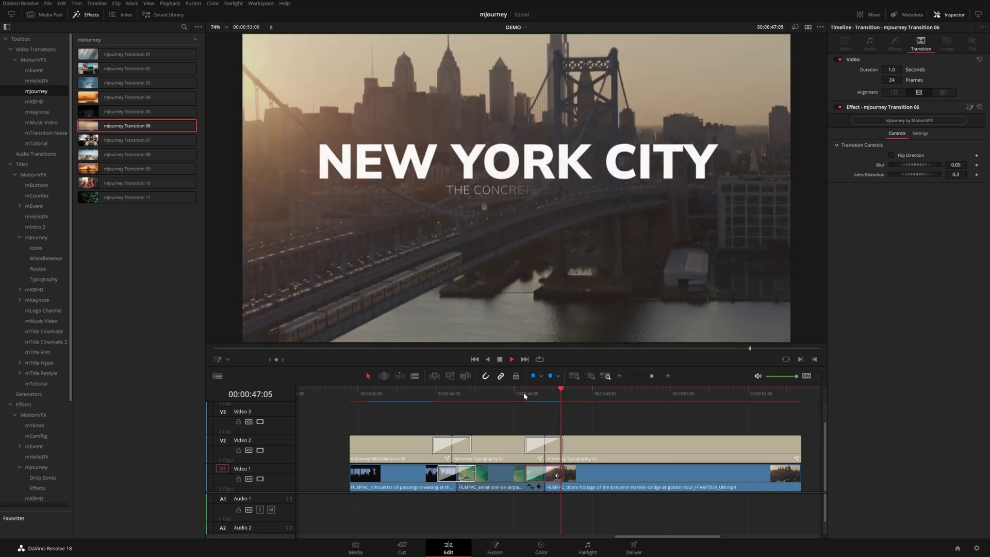
key("ctrl+z")
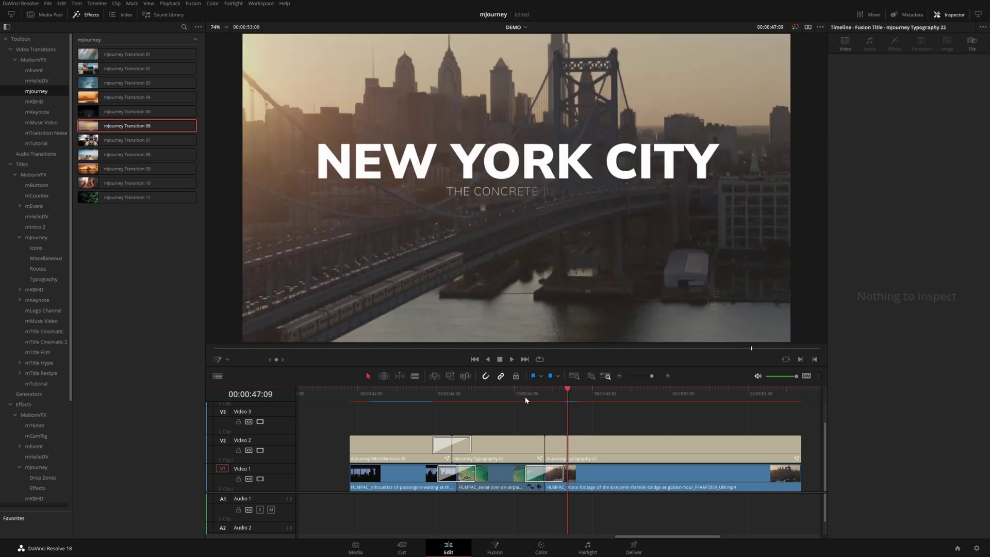
Play back the airplane-to-bridge cut with the transition applied only to the Video 1 clips
key("space")
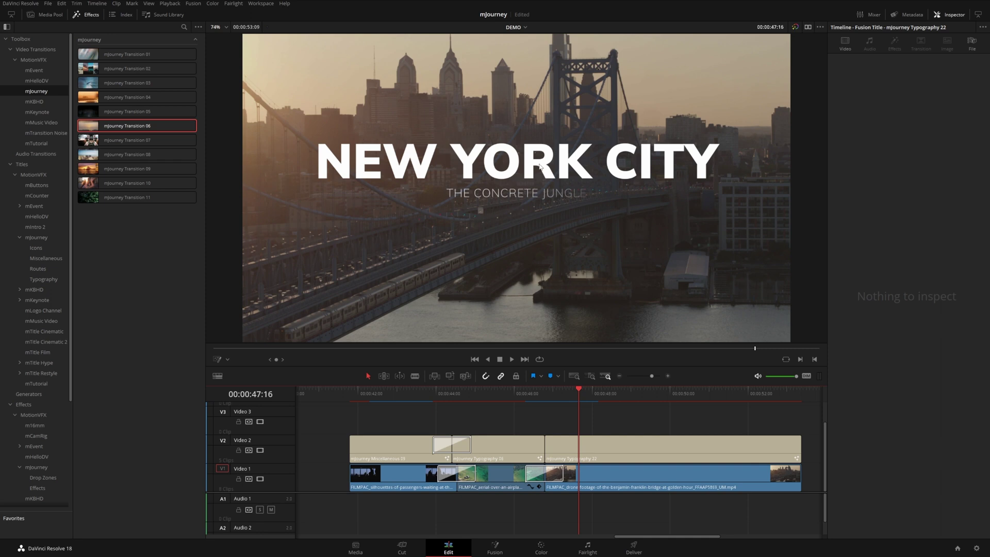
left_click(513, 400)
key("space")
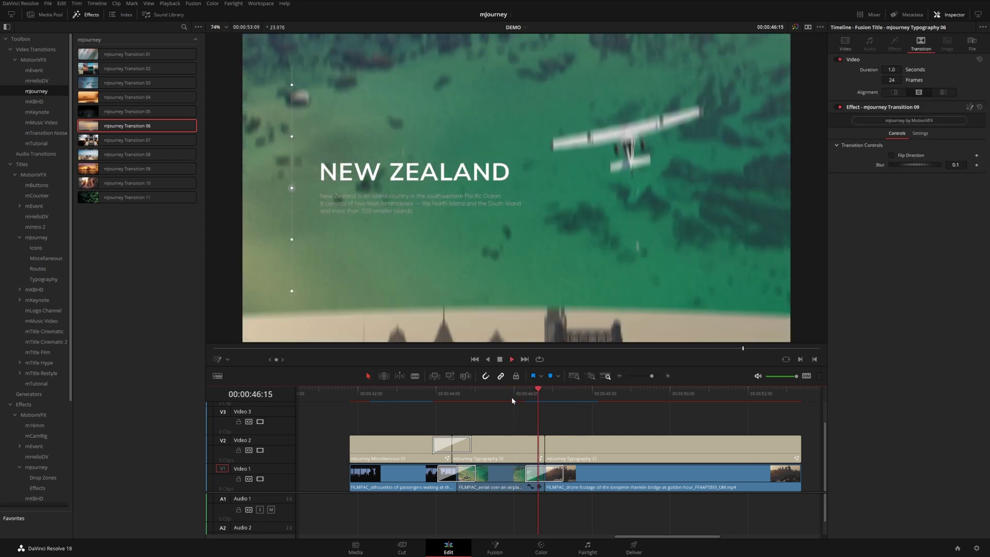